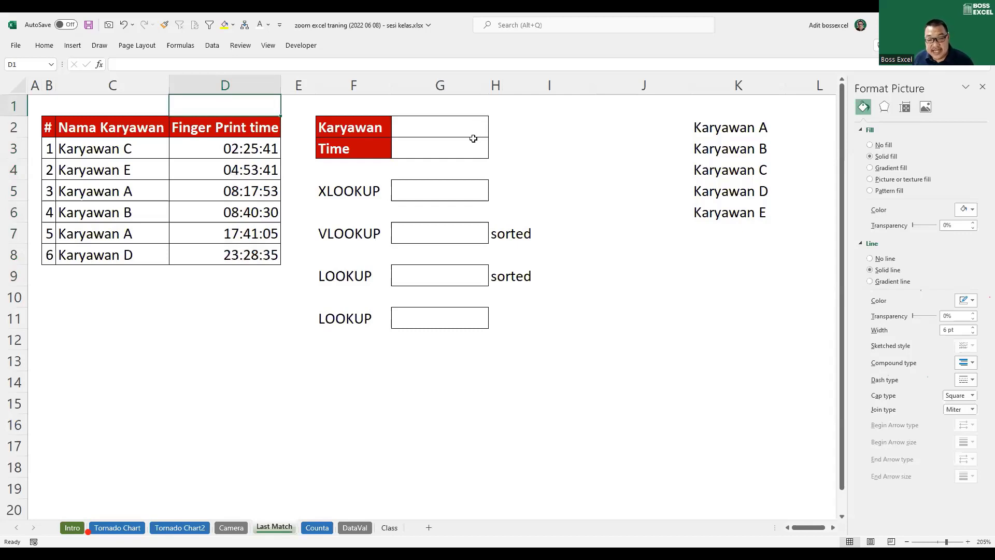
- Examine the two Karyawan A rows in the fingerprint table and the employee names in K2:K6
{"action": "left_click_drag", "start_coordinate": [138, 191], "coordinate": [233, 191]}
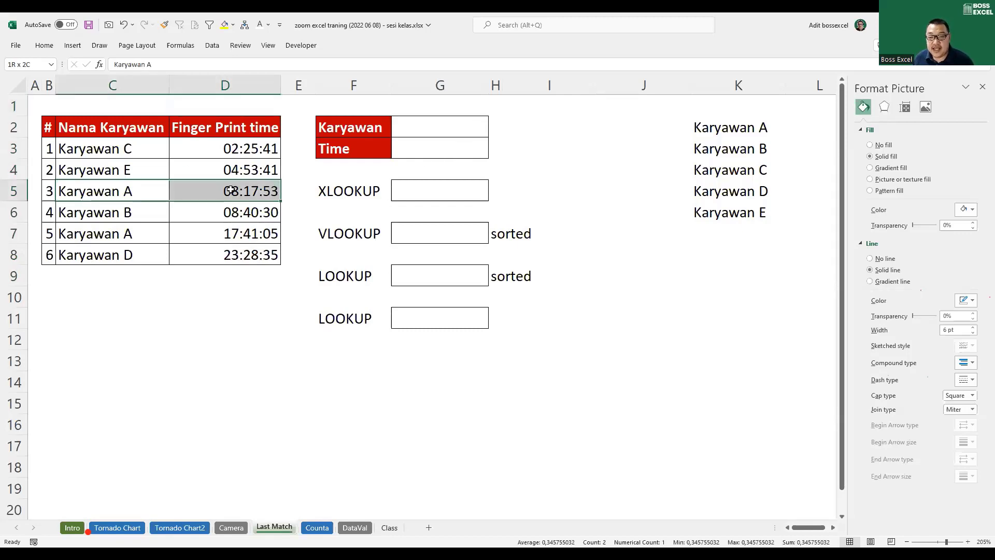
{"action": "left_click_drag", "start_coordinate": [124, 233], "coordinate": [204, 235]}
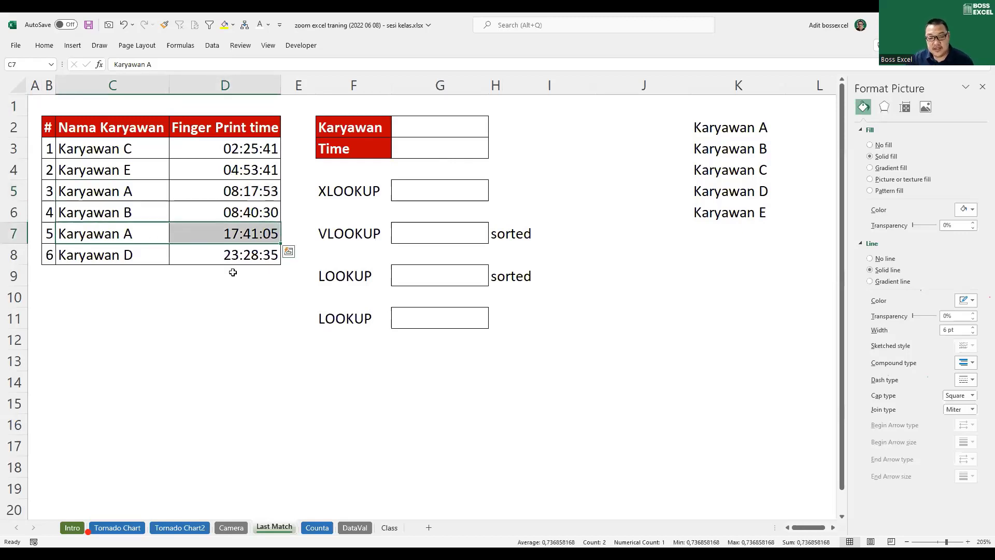
{"action": "left_click", "coordinate": [131, 193]}
{"action": "left_click", "coordinate": [134, 231]}
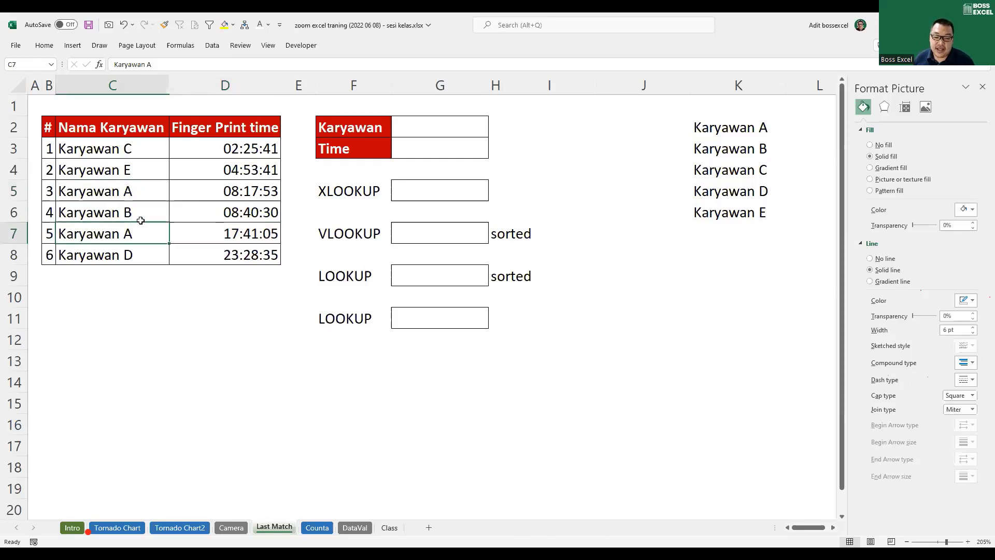
{"action": "left_click", "coordinate": [433, 137]}
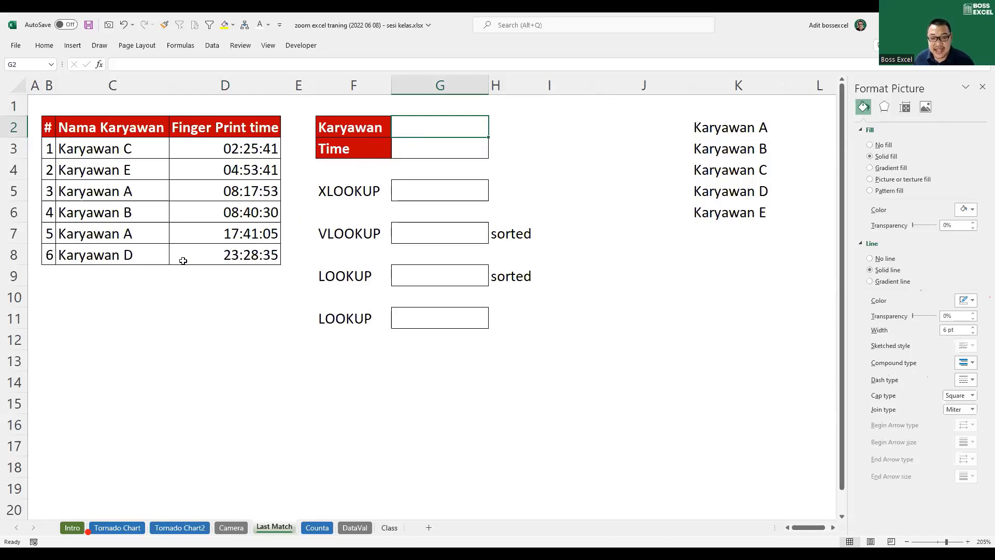
{"action": "left_click_drag", "start_coordinate": [104, 237], "coordinate": [249, 231]}
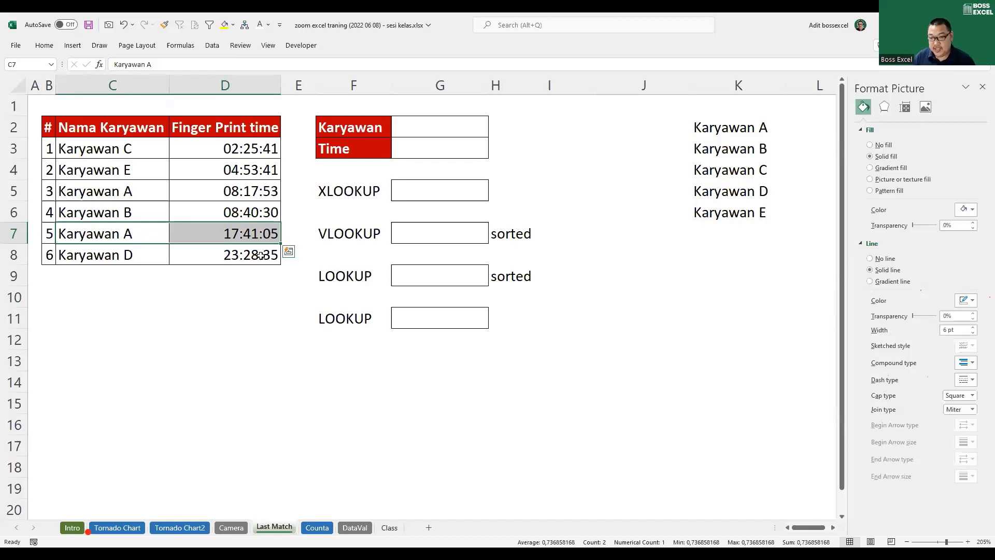
{"action": "left_click", "coordinate": [436, 130]}
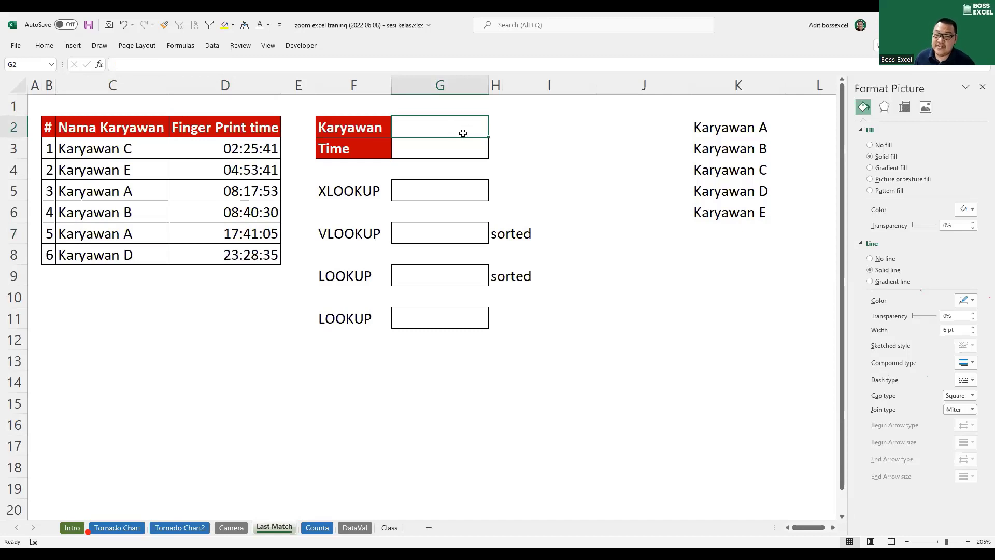
{"action": "left_click", "coordinate": [718, 133]}
{"action": "left_click_drag", "start_coordinate": [718, 137], "coordinate": [725, 213]}
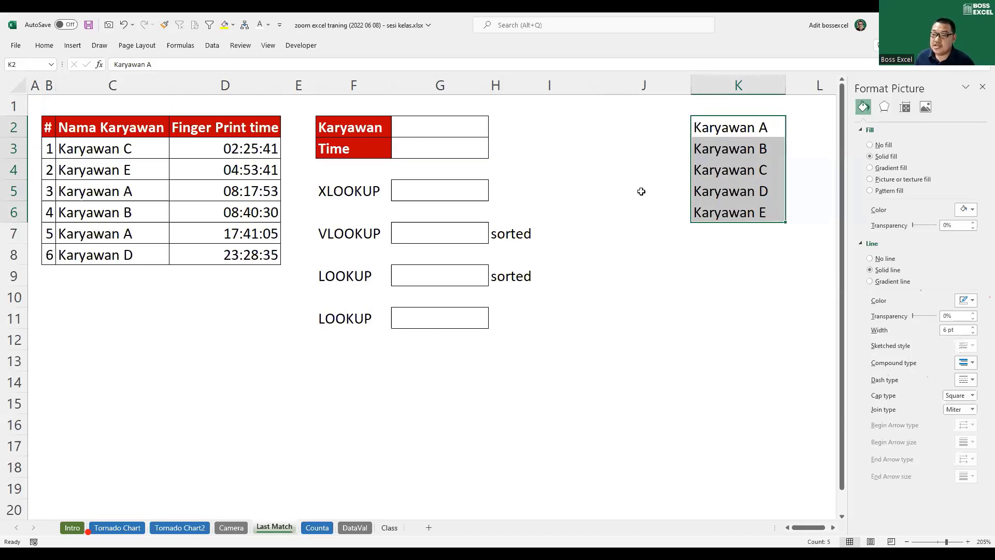
- Add a List data validation to the Karyawan cell G2 with =$K$2:$K$6 as its source
{"action": "left_click", "coordinate": [471, 132]}
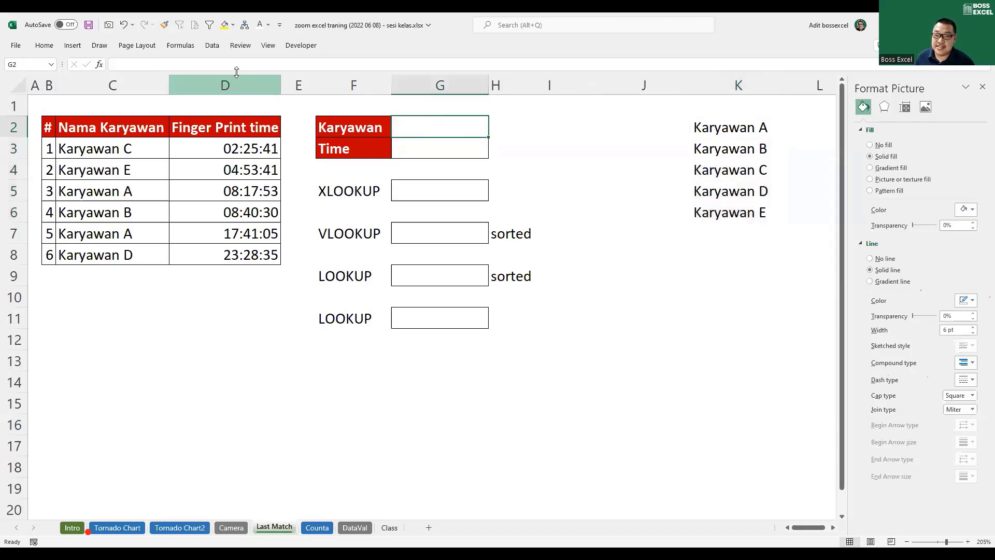
{"action": "left_click", "coordinate": [212, 46]}
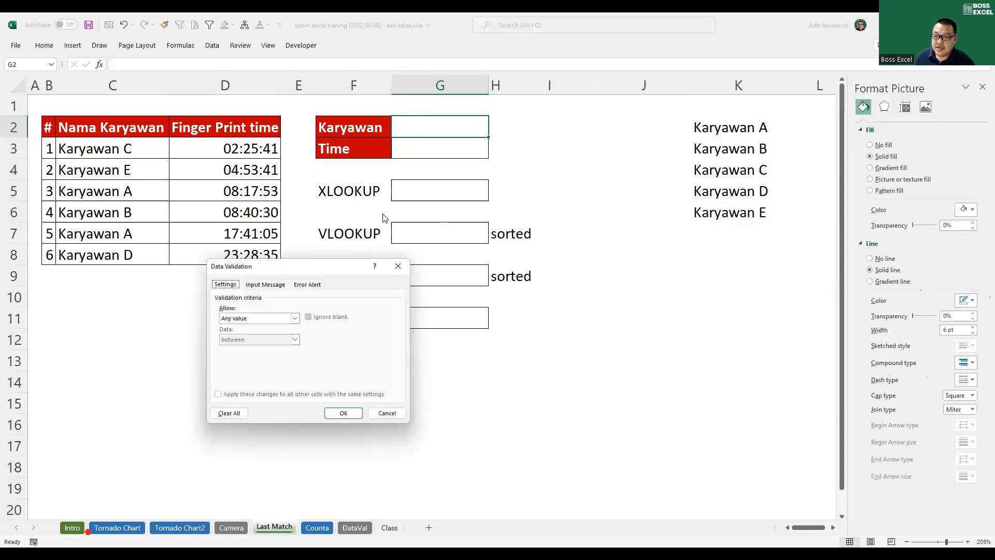
{"action": "key", "text": "Escape"}
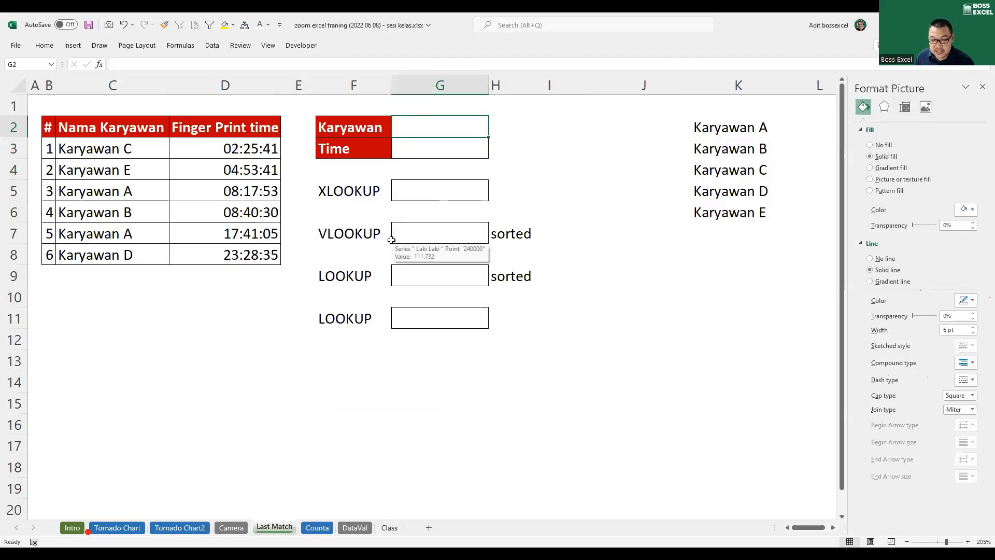
{"action": "key", "text": "alt"}
{"action": "key", "text": "d"}
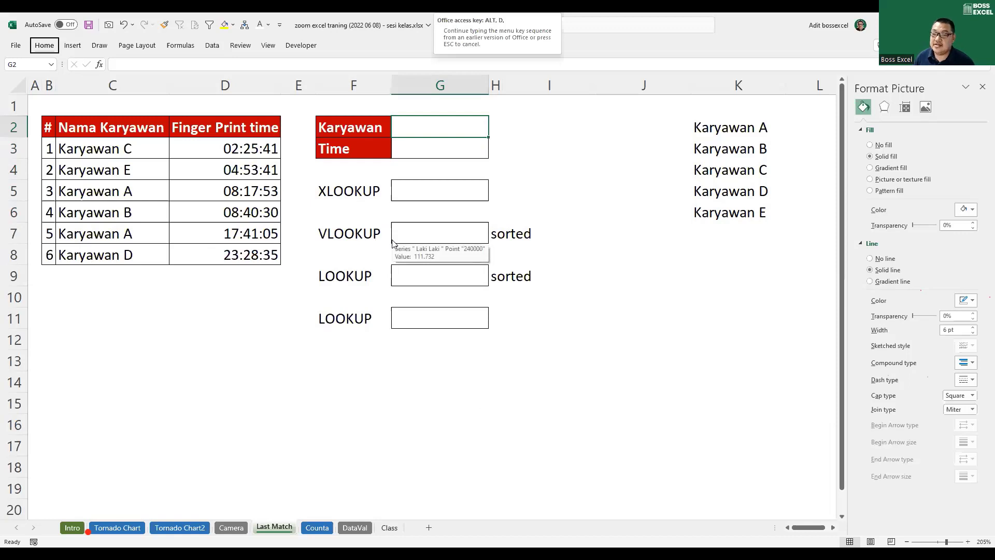
{"action": "key", "text": "l"}
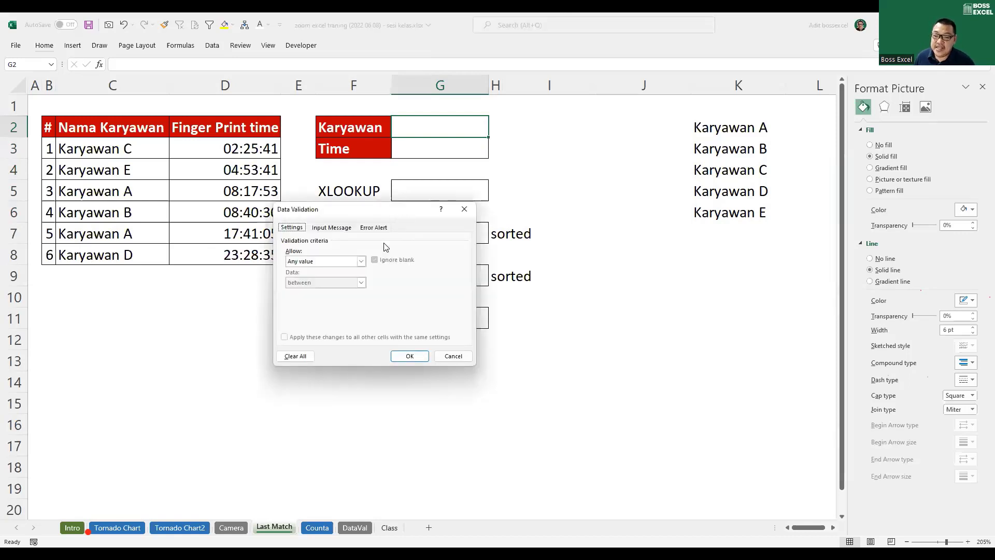
{"action": "key", "text": "alt+Down"}
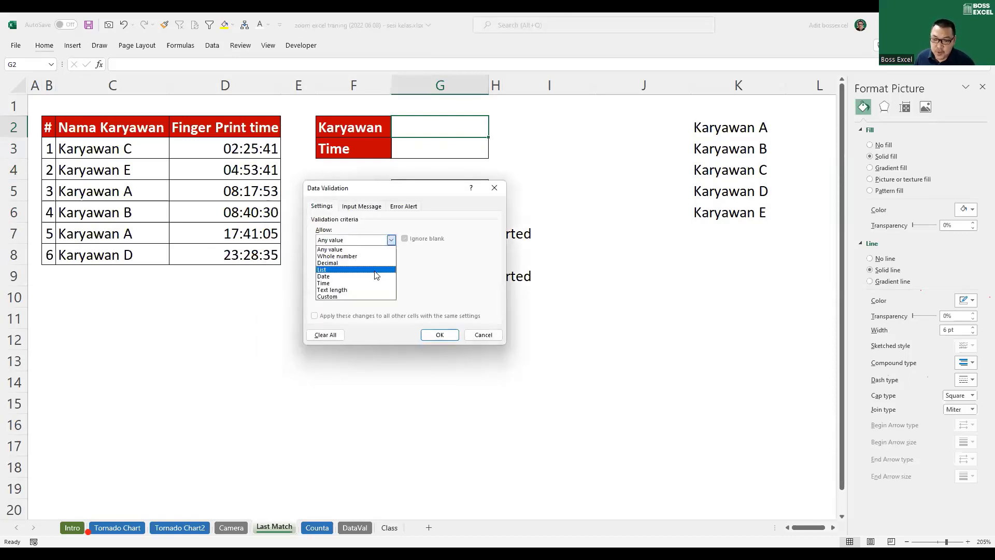
{"action": "left_click", "coordinate": [376, 275]}
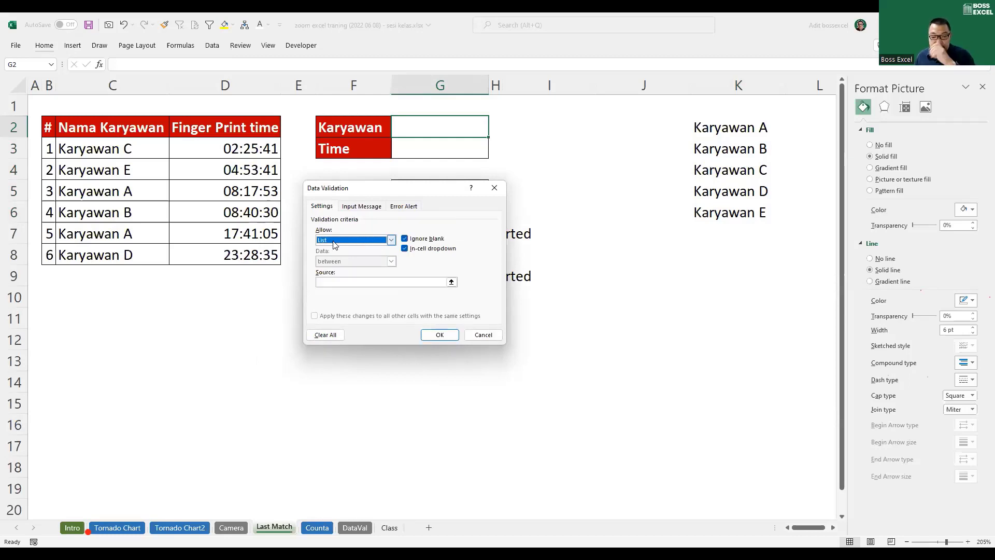
{"action": "left_click", "coordinate": [355, 281]}
{"action": "left_click", "coordinate": [724, 131]}
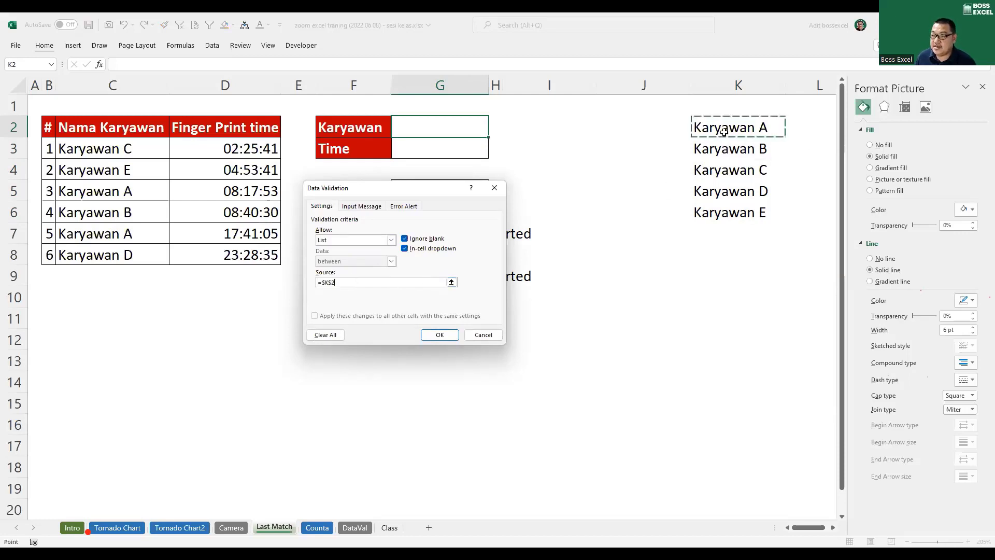
{"action": "key", "text": "ctrl+shift+Down"}
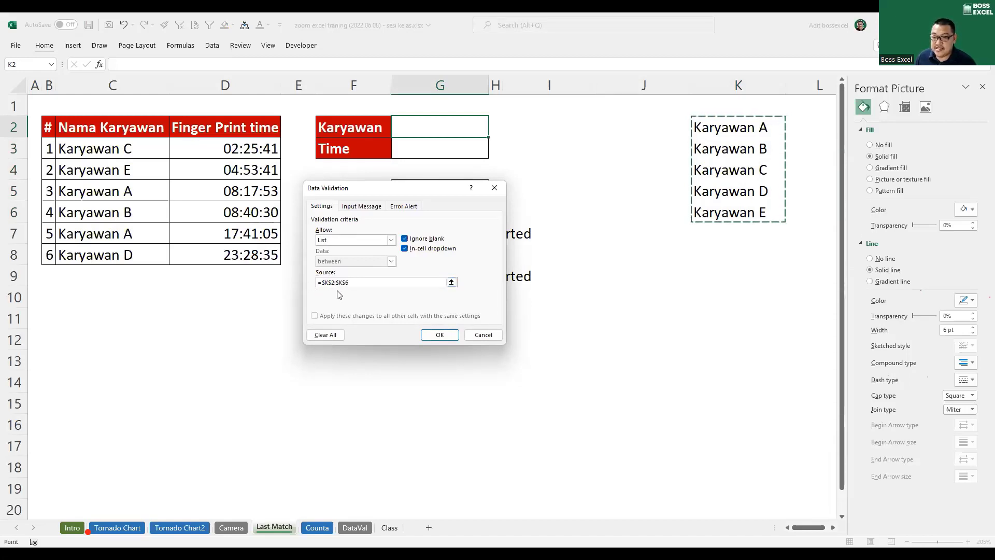
{"action": "left_click", "coordinate": [446, 335]}
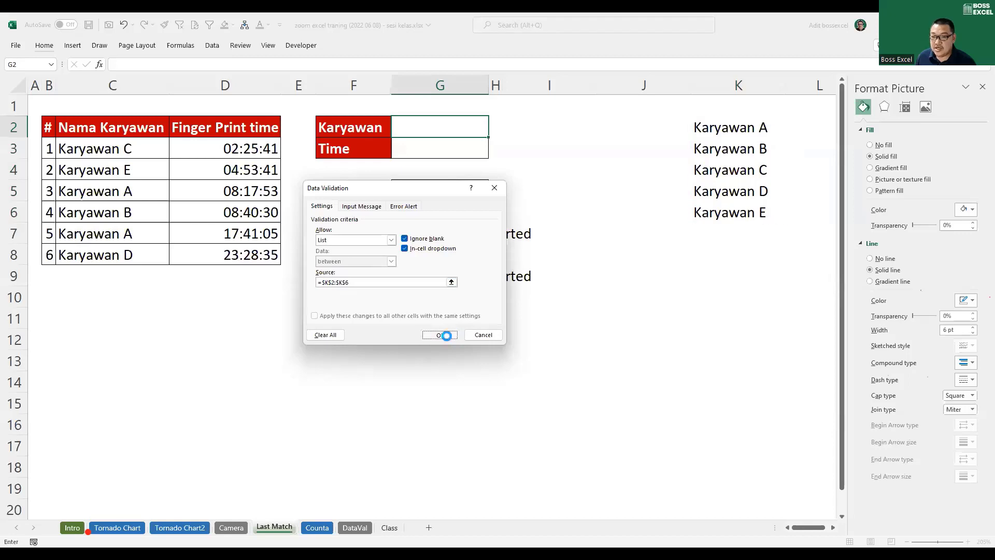
- Test the G2 dropdown with Karyawan B, Karyawan A and Karyawan D, and finish with Karyawan A selected
{"action": "left_click", "coordinate": [492, 133]}
{"action": "left_click", "coordinate": [467, 157]}
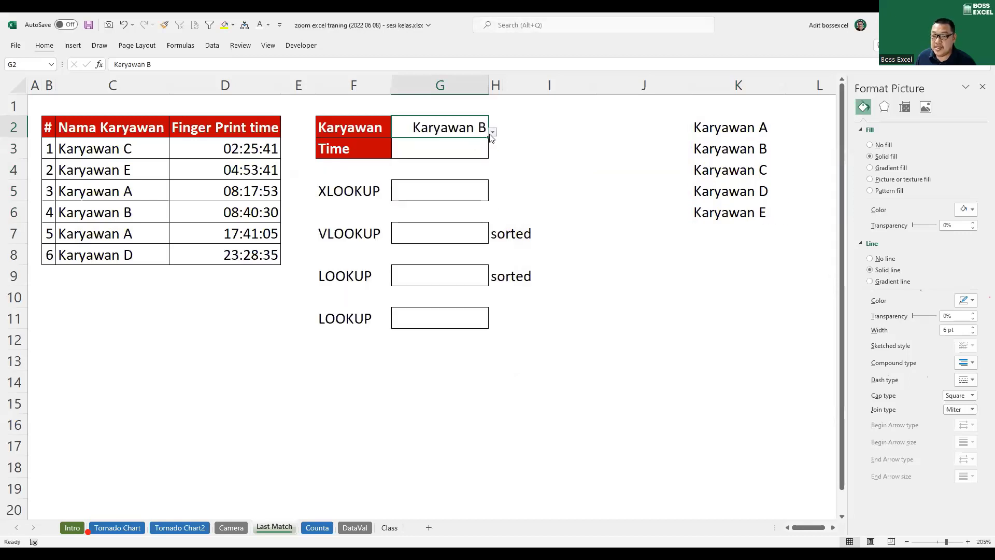
{"action": "left_click", "coordinate": [492, 133]}
{"action": "left_click", "coordinate": [467, 145]}
{"action": "left_click", "coordinate": [492, 133]}
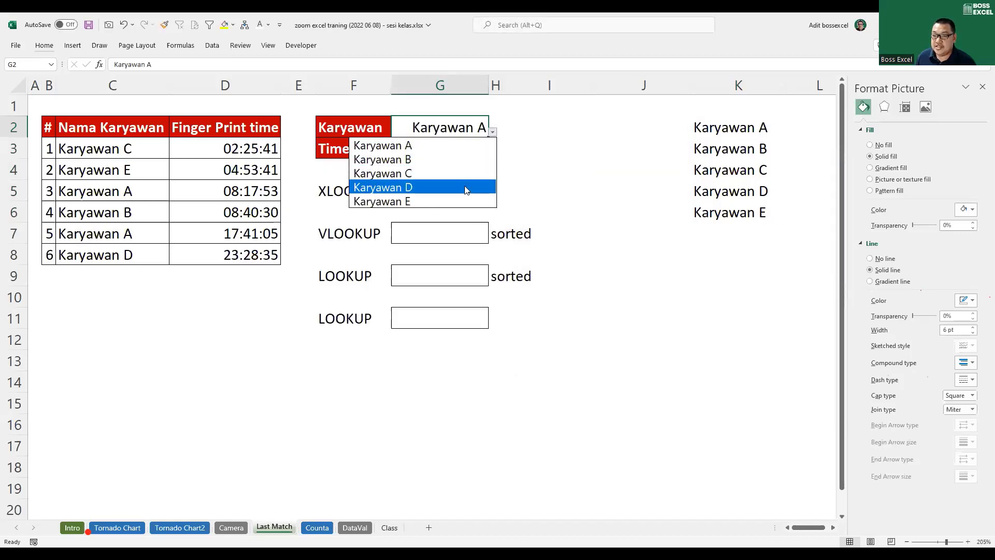
{"action": "left_click", "coordinate": [466, 188]}
{"action": "left_click", "coordinate": [492, 134]}
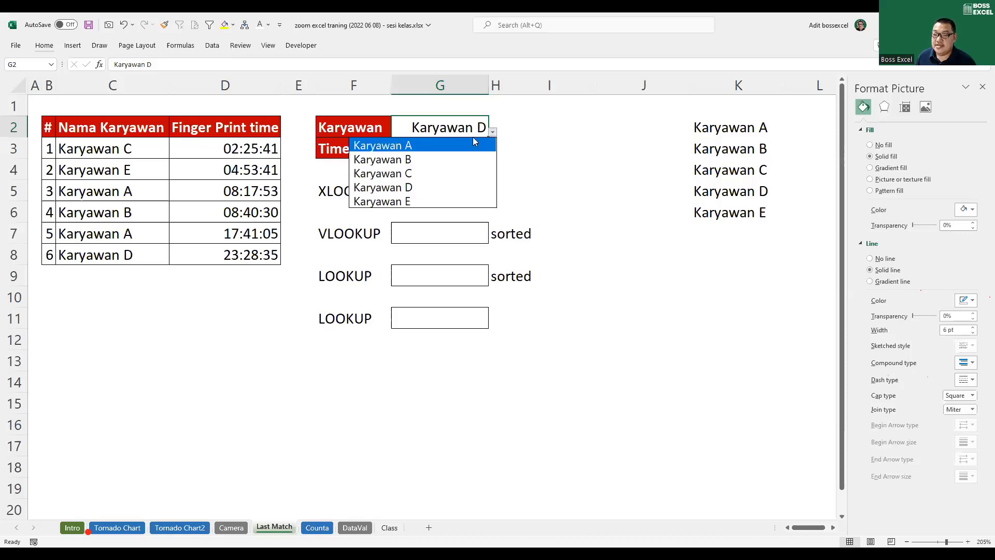
{"action": "left_click", "coordinate": [473, 145]}
{"action": "key", "text": "Return"}
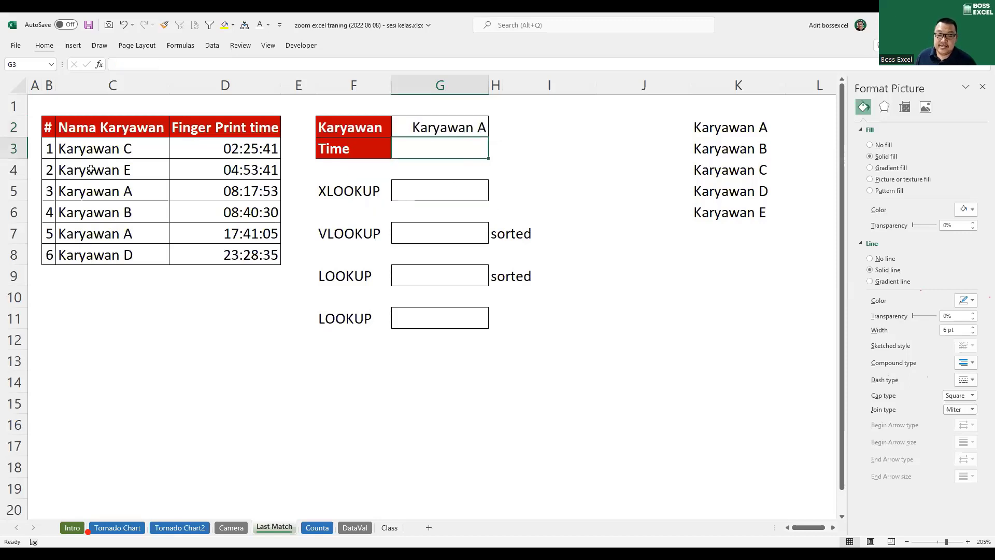
- Enter =VLOOKUP(G2;C3:D8;2;FALSE) in the Time cell G3 to look up the selected employee's fingerprint time
{"action": "left_click_drag", "start_coordinate": [90, 149], "coordinate": [259, 255]}
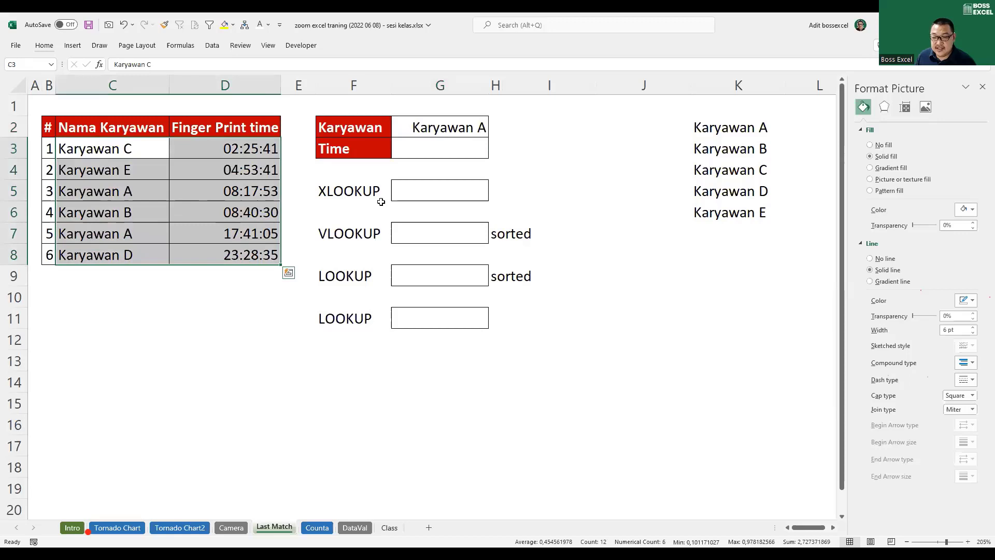
{"action": "left_click", "coordinate": [436, 150]}
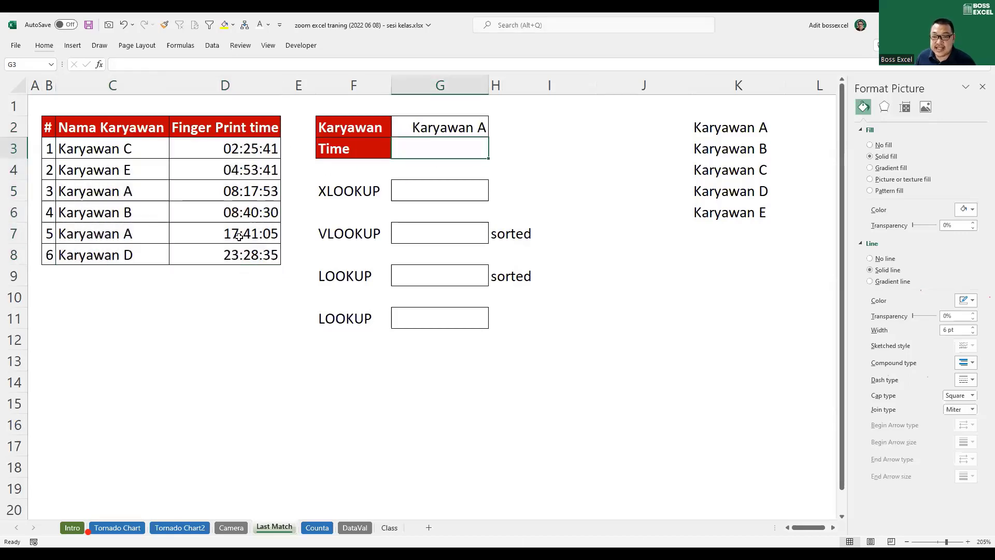
{"action": "type", "text": "=vlo"}
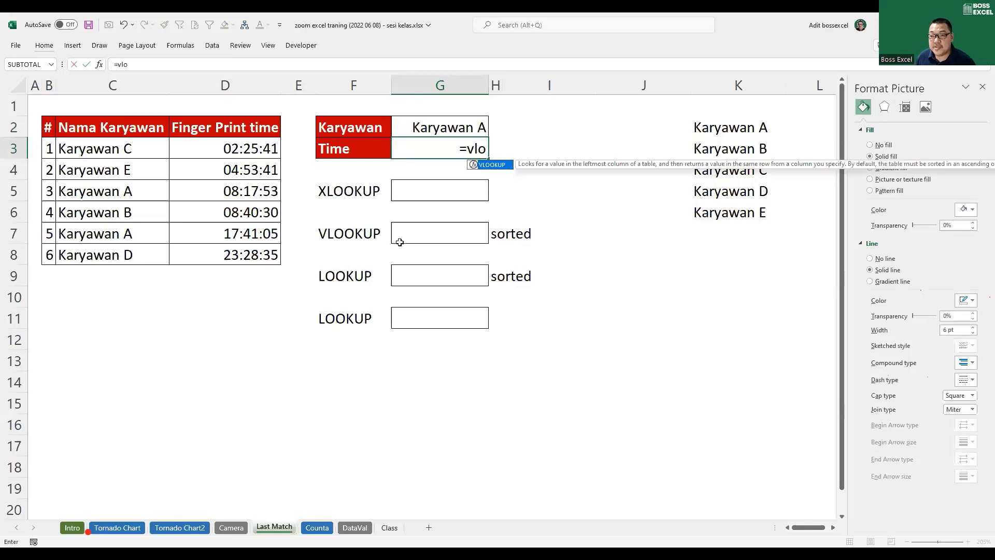
{"action": "key", "text": "Tab"}
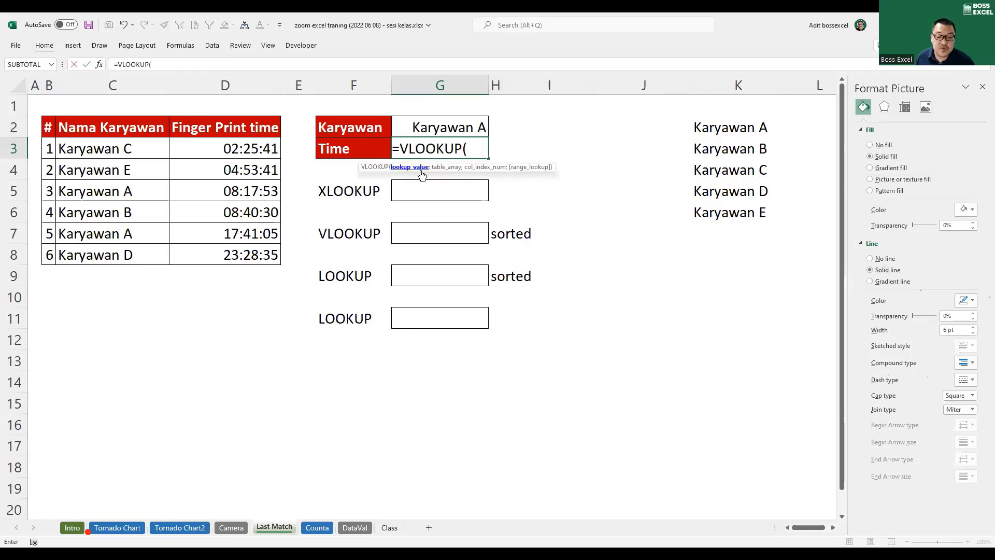
{"action": "left_click", "coordinate": [426, 131]}
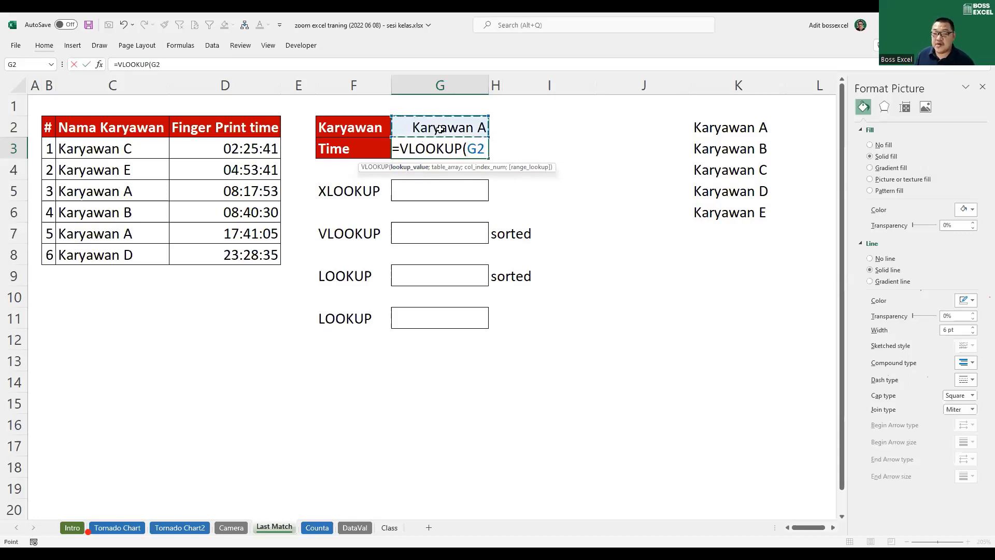
{"action": "type", "text": ";"}
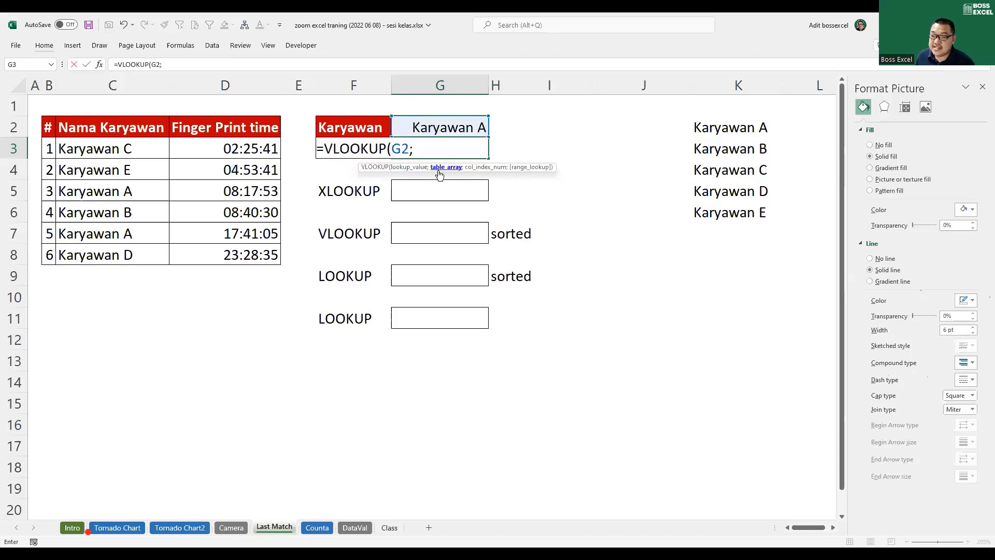
{"action": "left_click_drag", "start_coordinate": [111, 148], "coordinate": [163, 177]}
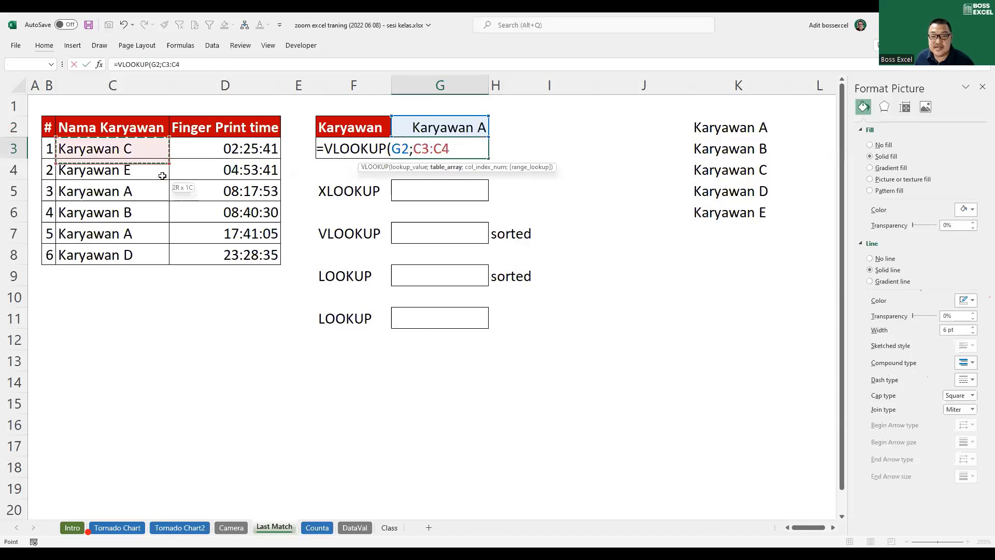
{"action": "left_click_drag", "start_coordinate": [246, 254], "coordinate": [246, 254]}
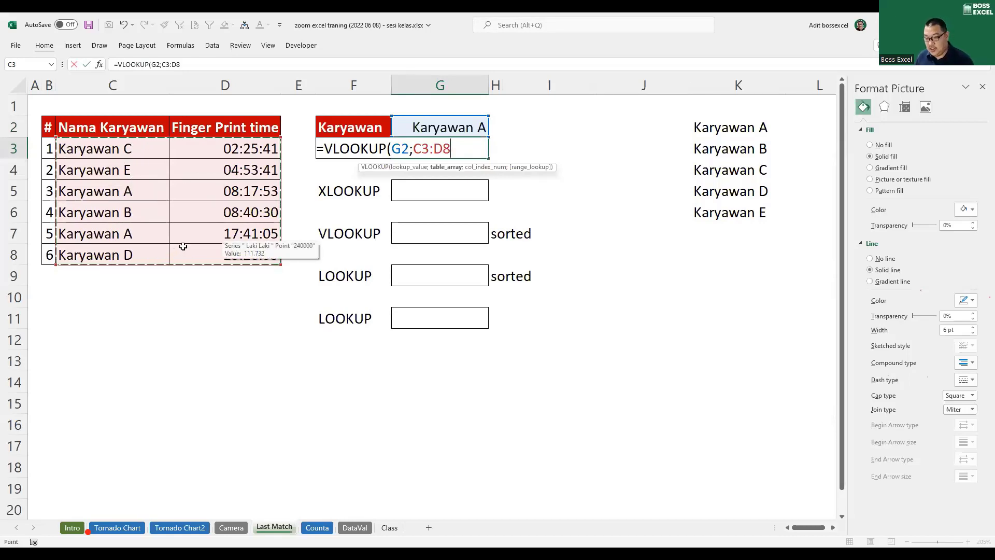
{"action": "type", "text": ";"}
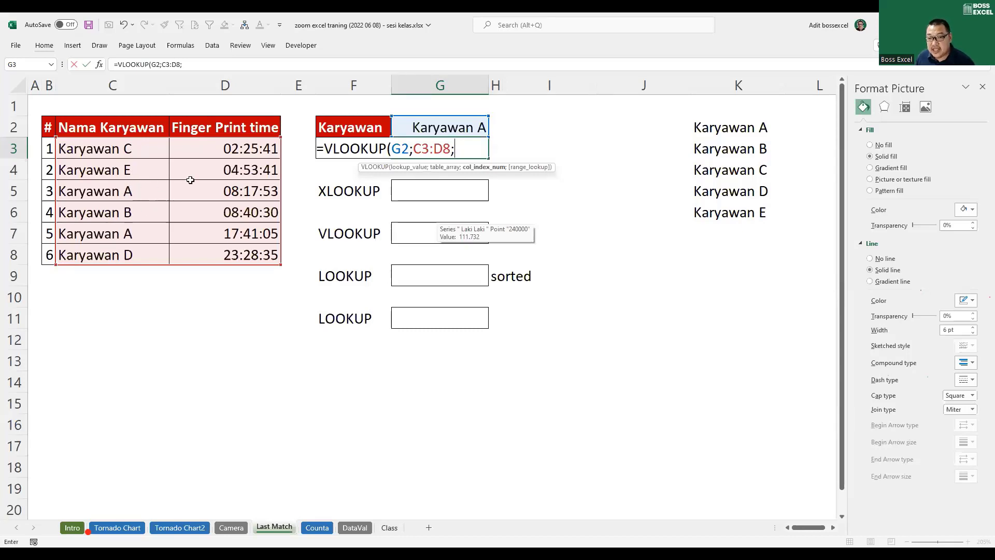
{"action": "type", "text": "2"}
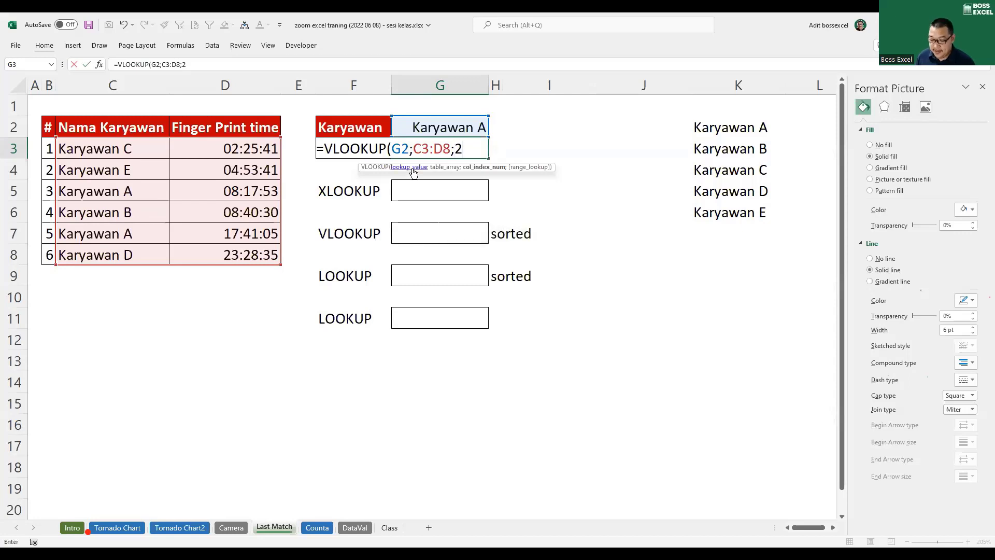
{"action": "type", "text": ";"}
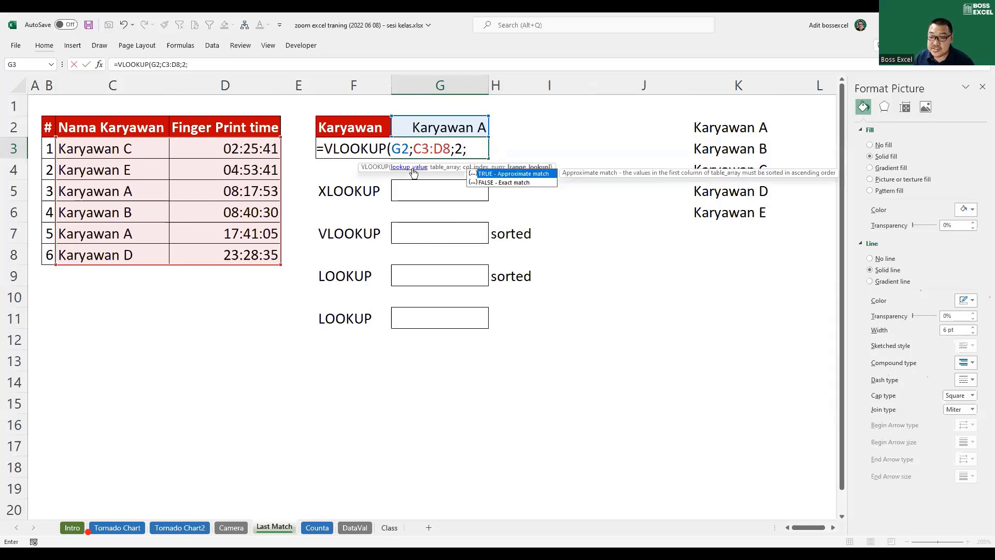
{"action": "type", "text": "fas"}
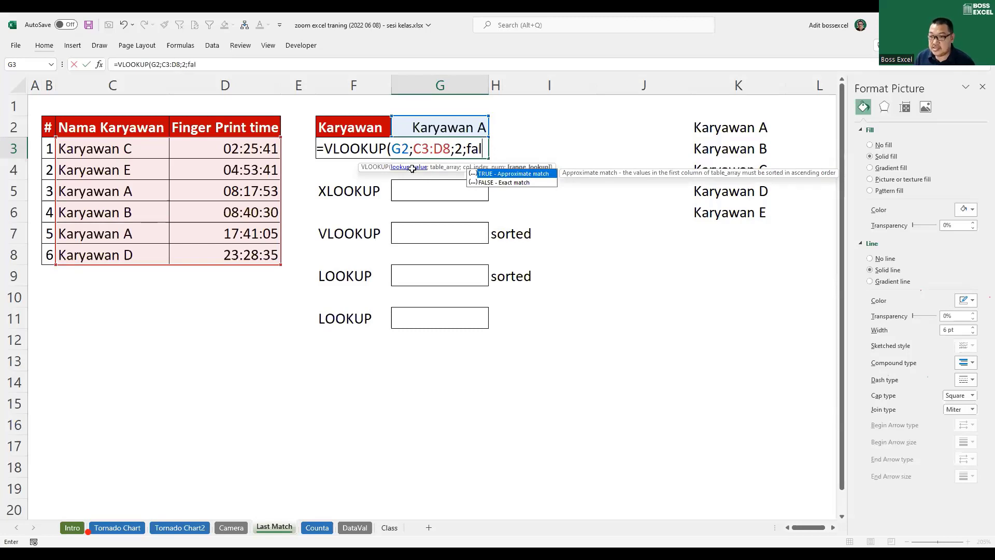
{"action": "type", "text": "se"}
{"action": "key", "text": "Return"}
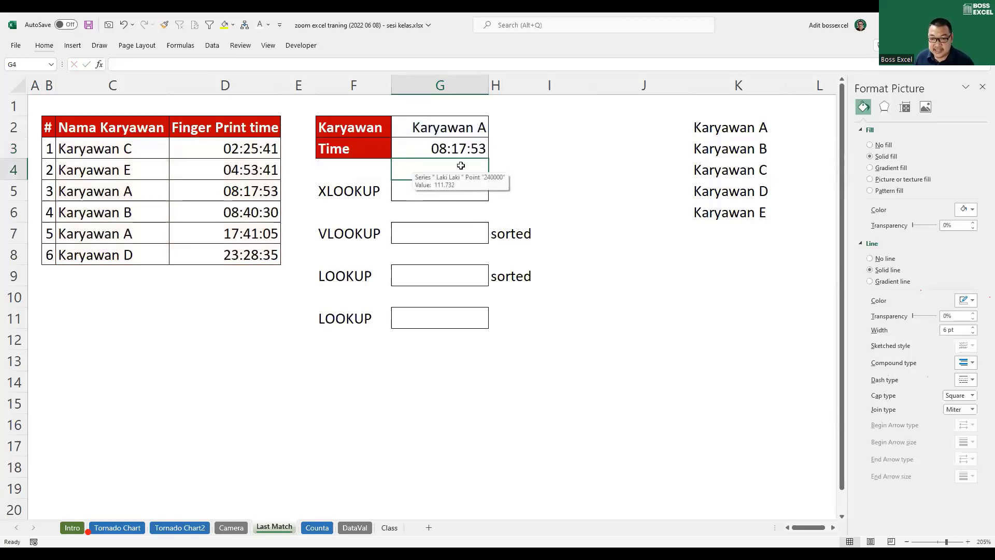
{"action": "left_click", "coordinate": [465, 149]}
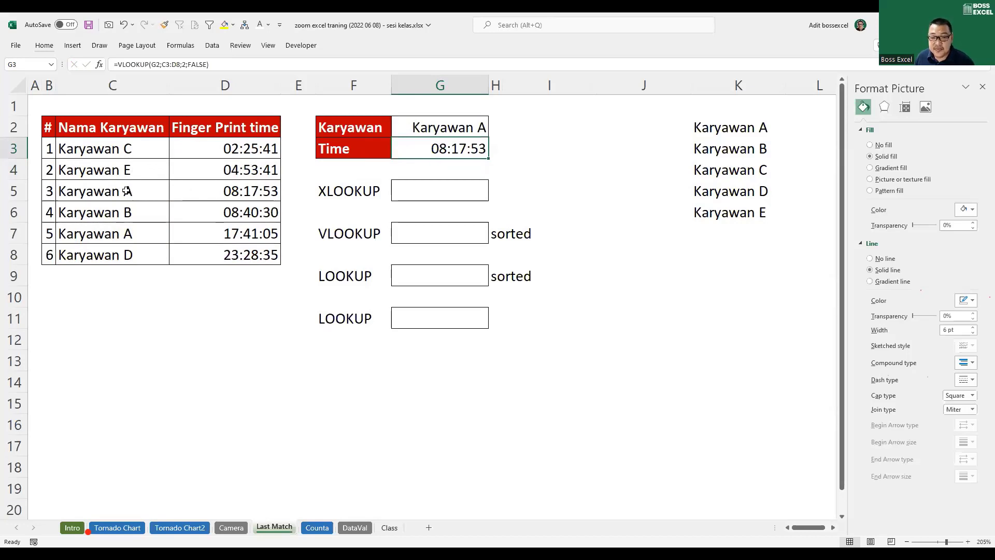
- Compare the times in the two Karyawan A rows and review the labelled XLOOKUP and LOOKUP result cells
{"action": "left_click_drag", "start_coordinate": [115, 191], "coordinate": [219, 192]}
{"action": "left_click", "coordinate": [255, 192]}
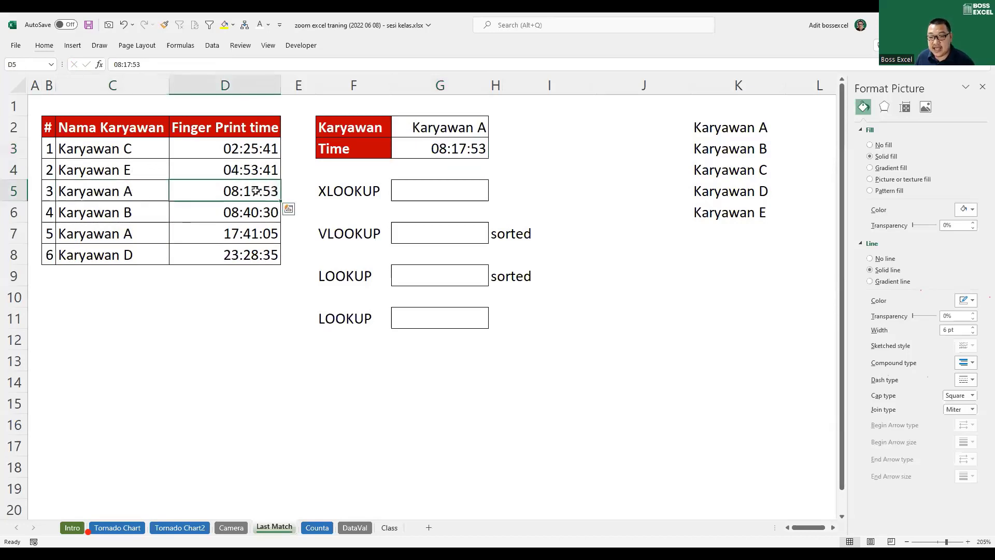
{"action": "left_click_drag", "start_coordinate": [130, 234], "coordinate": [228, 234]}
{"action": "left_click", "coordinate": [244, 235]}
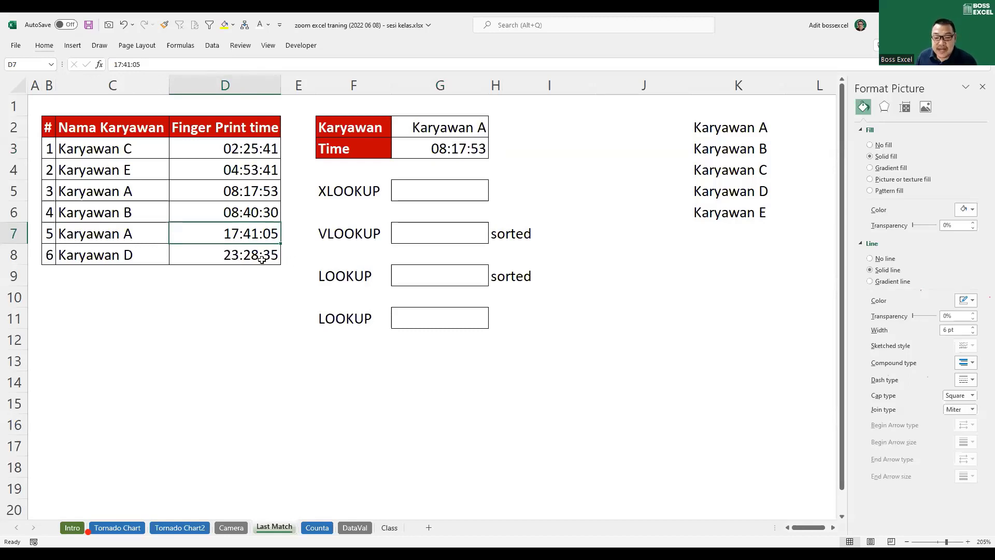
{"action": "left_click", "coordinate": [14, 191]}
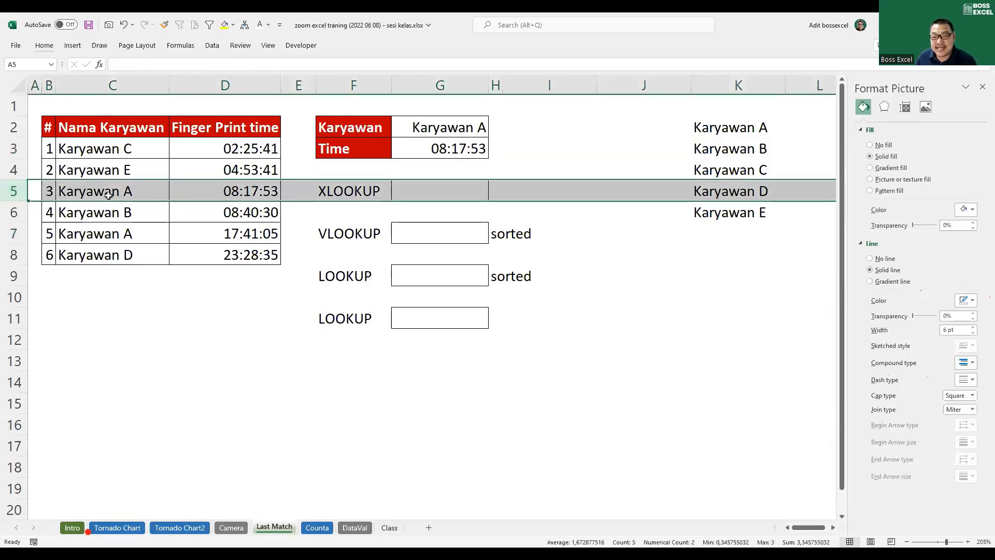
{"action": "left_click", "coordinate": [348, 265]}
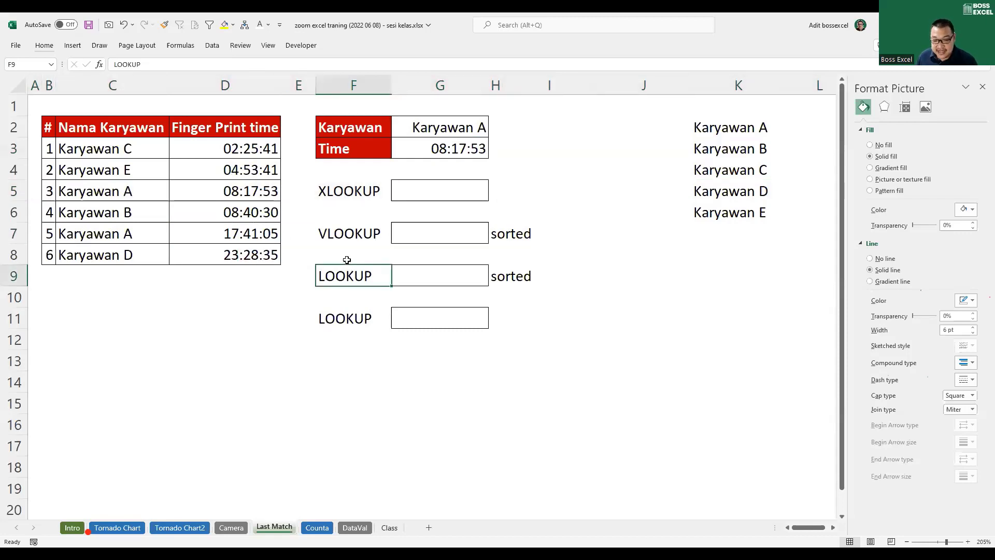
{"action": "left_click_drag", "start_coordinate": [362, 317], "coordinate": [456, 323]}
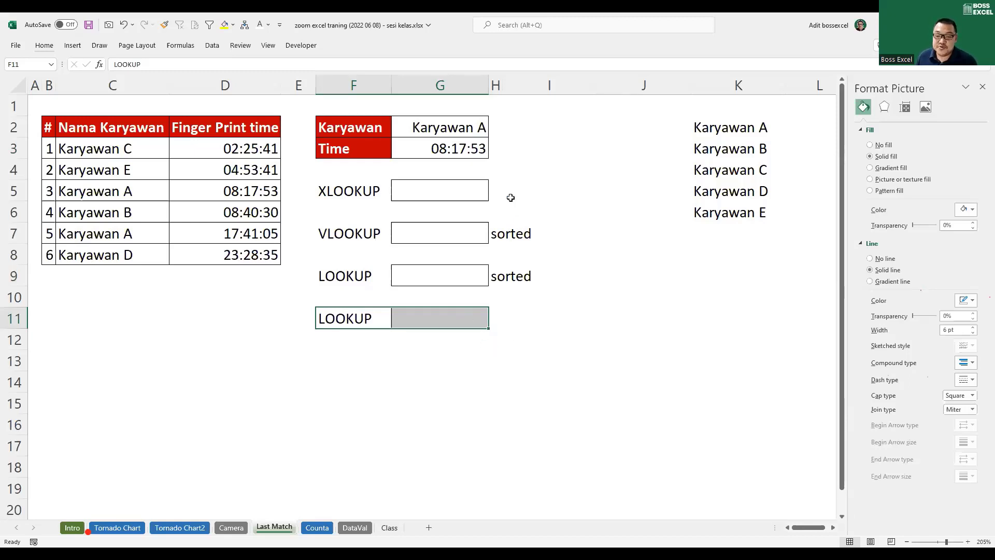
{"action": "left_click", "coordinate": [450, 184]}
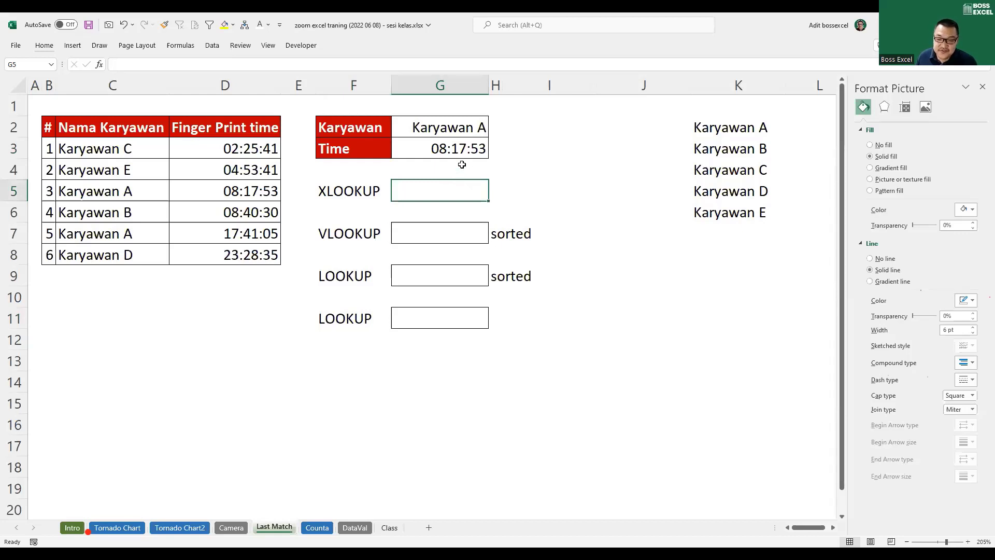
{"action": "left_click", "coordinate": [361, 194]}
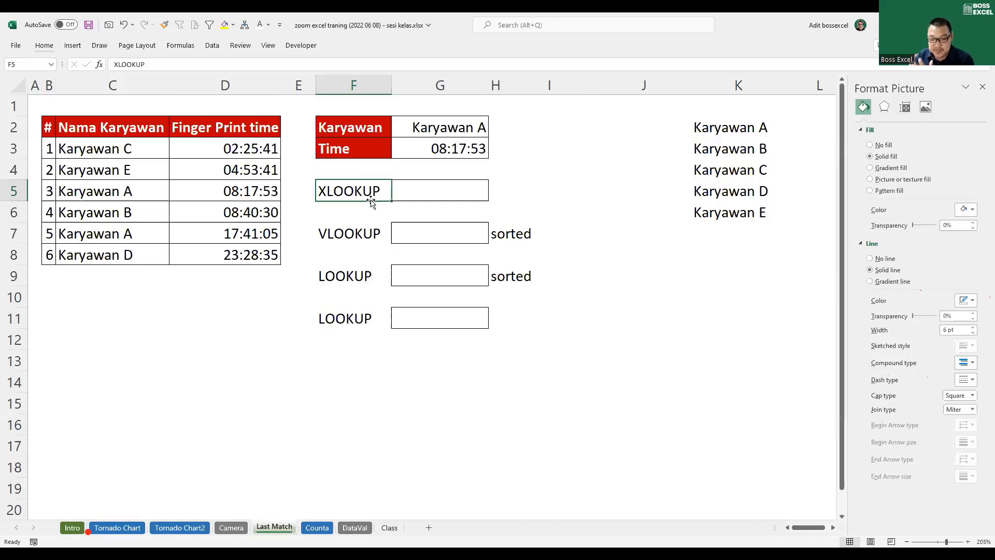
- Start an XLOOKUP formula in G5 with G2 as lookup value, C3:C8 as lookup array and D3:D8 as return array
{"action": "left_click", "coordinate": [412, 195]}
{"action": "type", "text": "="}
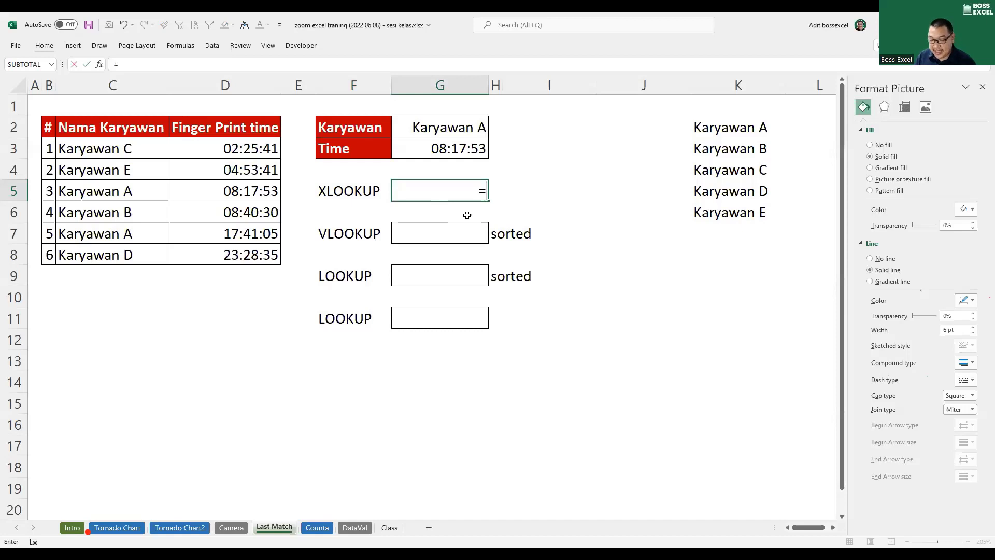
{"action": "type", "text": "XLOOKUP("}
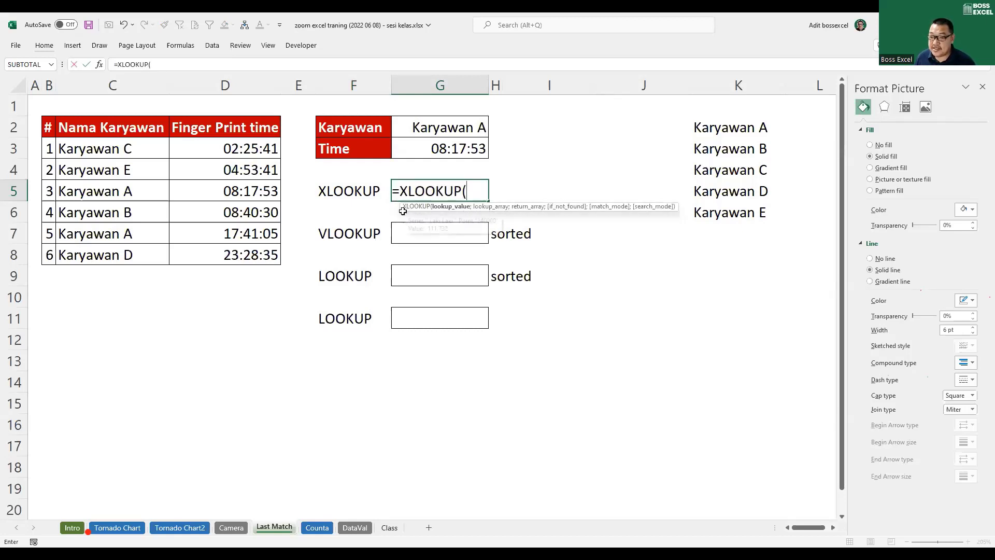
{"action": "left_click_drag", "start_coordinate": [402, 209], "coordinate": [341, 213]}
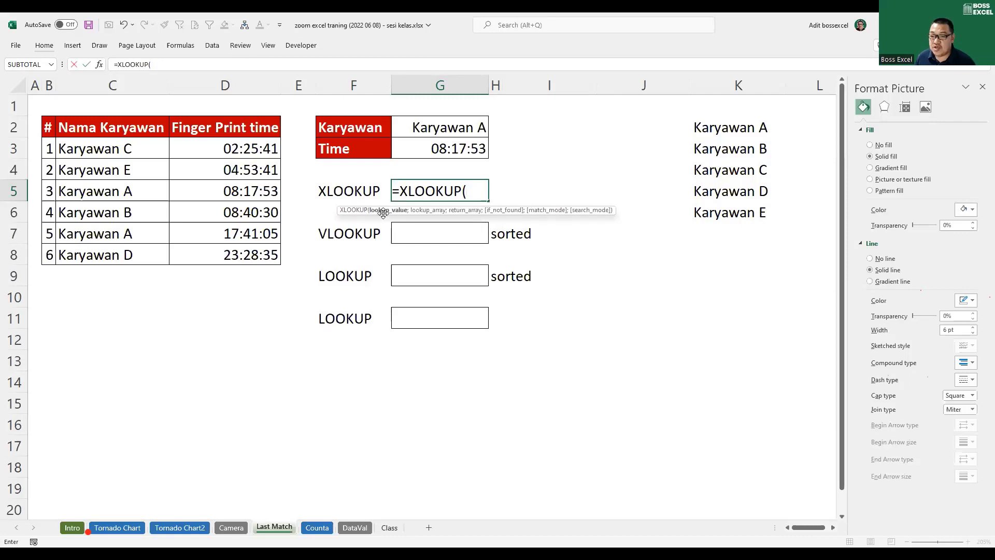
{"action": "left_click", "coordinate": [465, 129]}
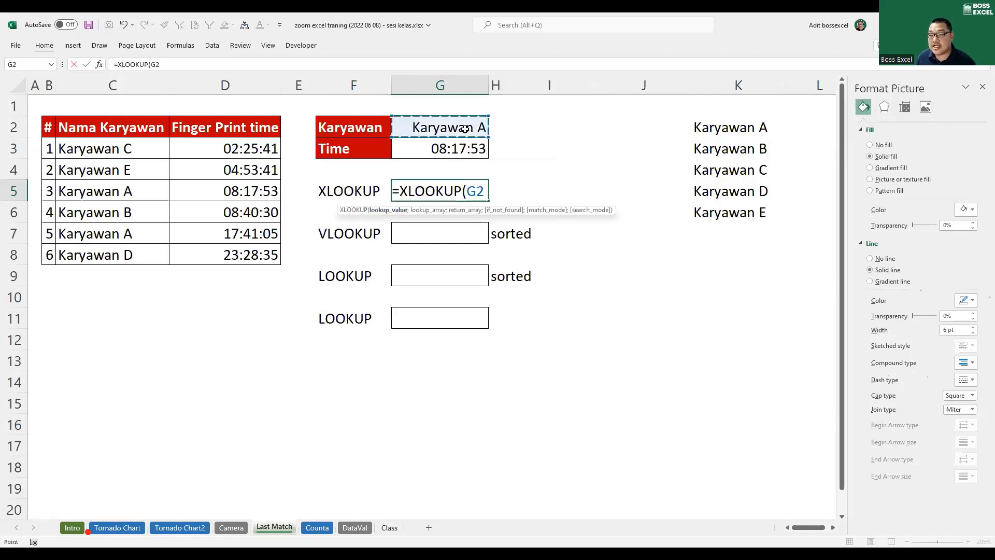
{"action": "type", "text": ";"}
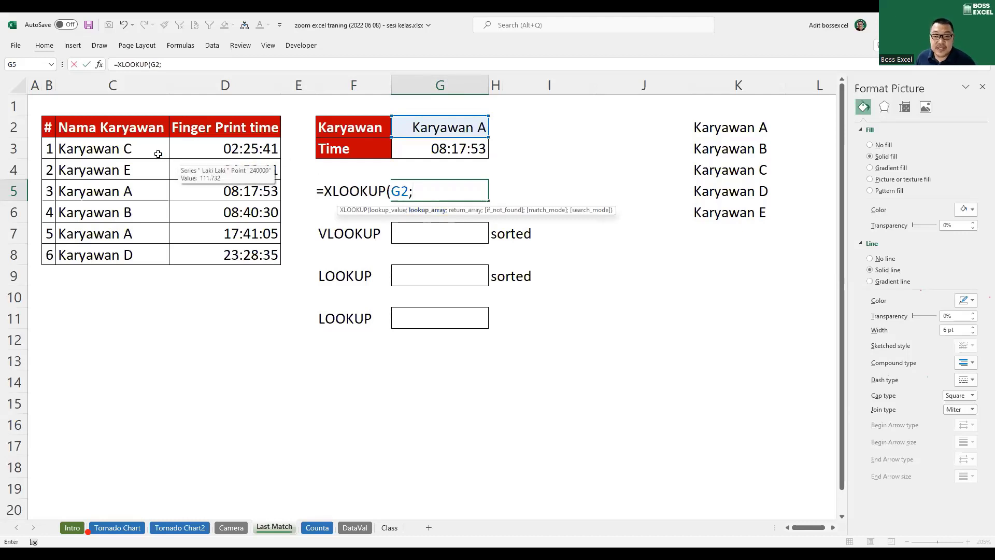
{"action": "left_click_drag", "start_coordinate": [155, 154], "coordinate": [150, 178]}
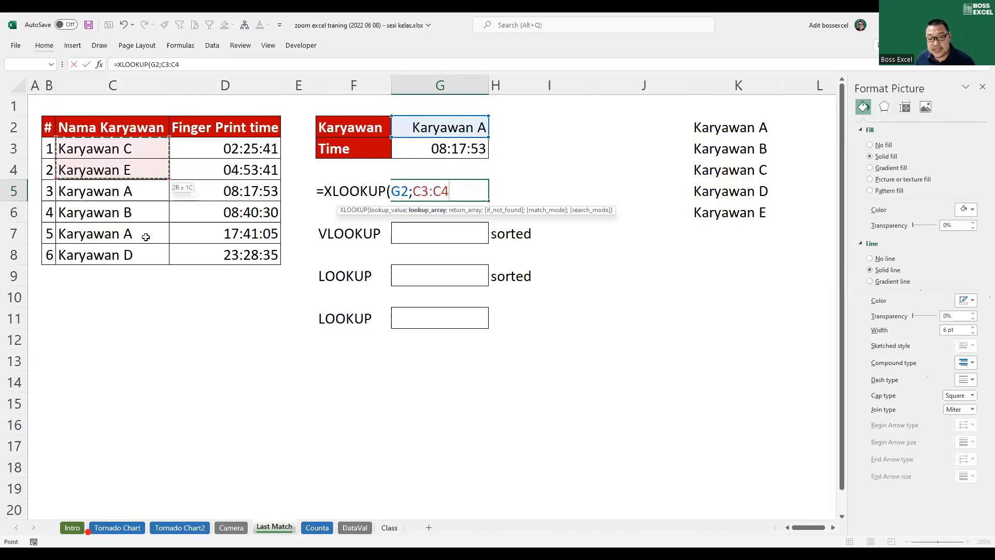
{"action": "left_click_drag", "start_coordinate": [145, 237], "coordinate": [142, 254]}
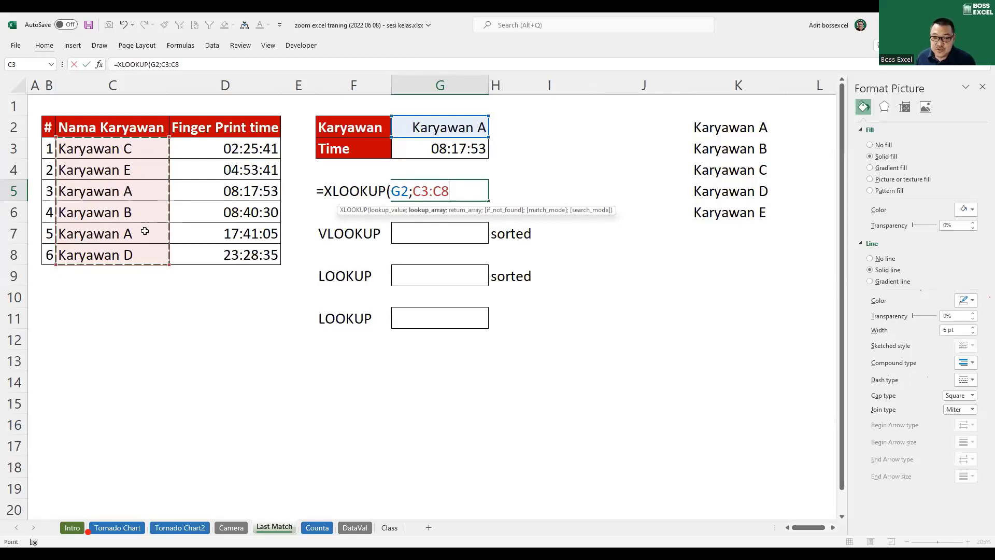
{"action": "type", "text": ";"}
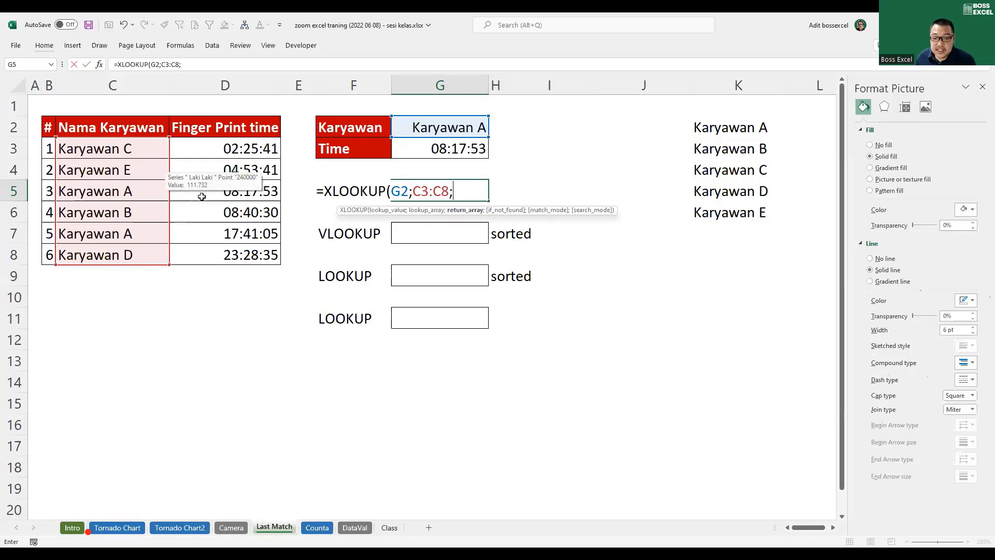
{"action": "left_click_drag", "start_coordinate": [217, 148], "coordinate": [231, 248]}
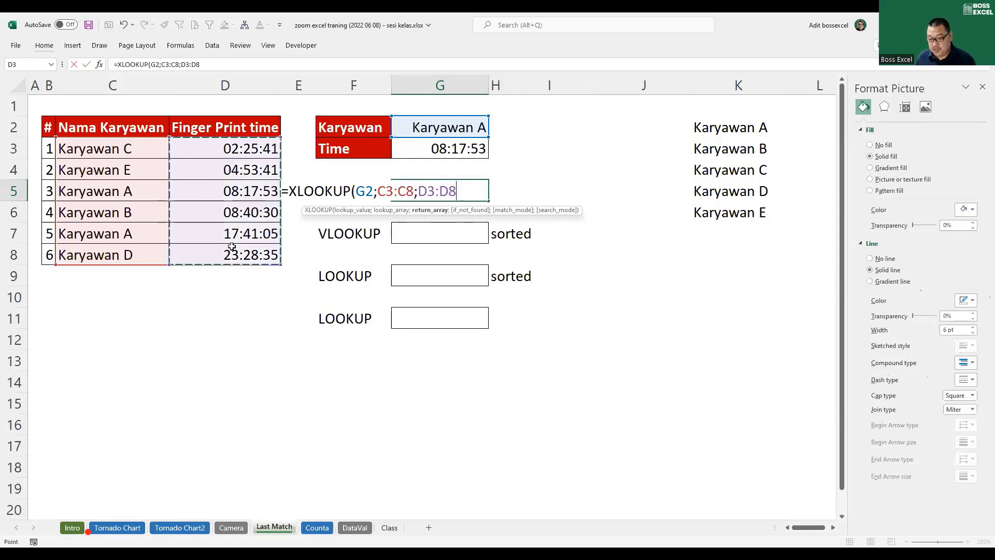
{"action": "type", "text": ";"}
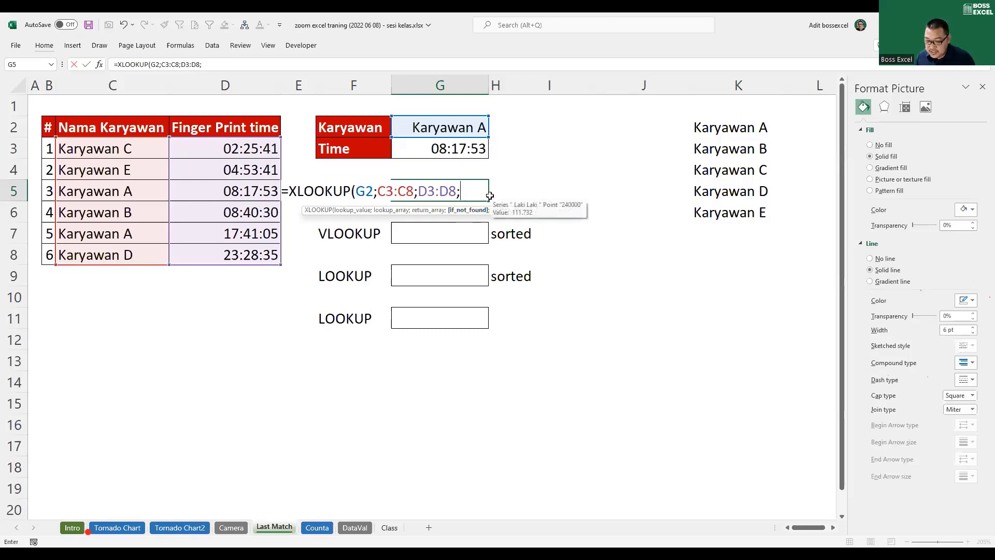
{"action": "type", "text": "\"data"}
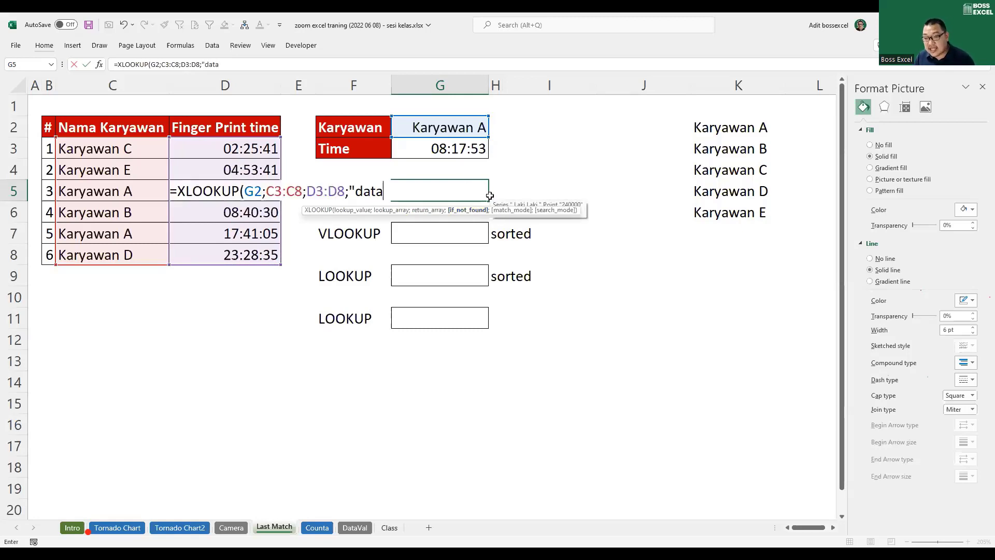
{"action": "type", "text": " salah"}
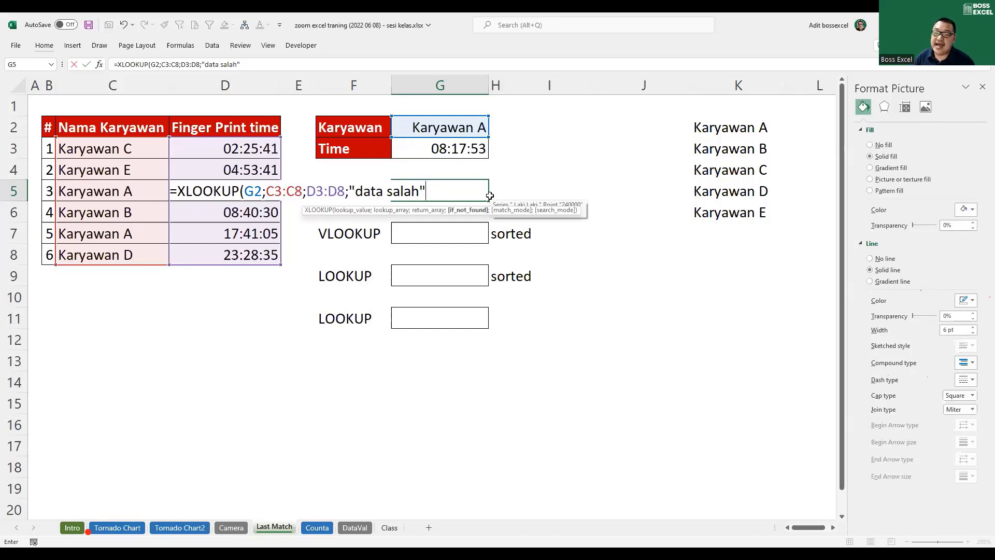
{"action": "key", "text": "BackSpace"}
{"action": "key", "text": "BackSpace"}
{"action": "key", "text": "BackSpace"}
{"action": "key", "text": "BackSpace"}
{"action": "key", "text": "BackSpace"}
{"action": "key", "text": "BackSpace"}
{"action": "key", "text": "BackSpace"}
{"action": "key", "text": "BackSpace"}
{"action": "key", "text": "BackSpace"}
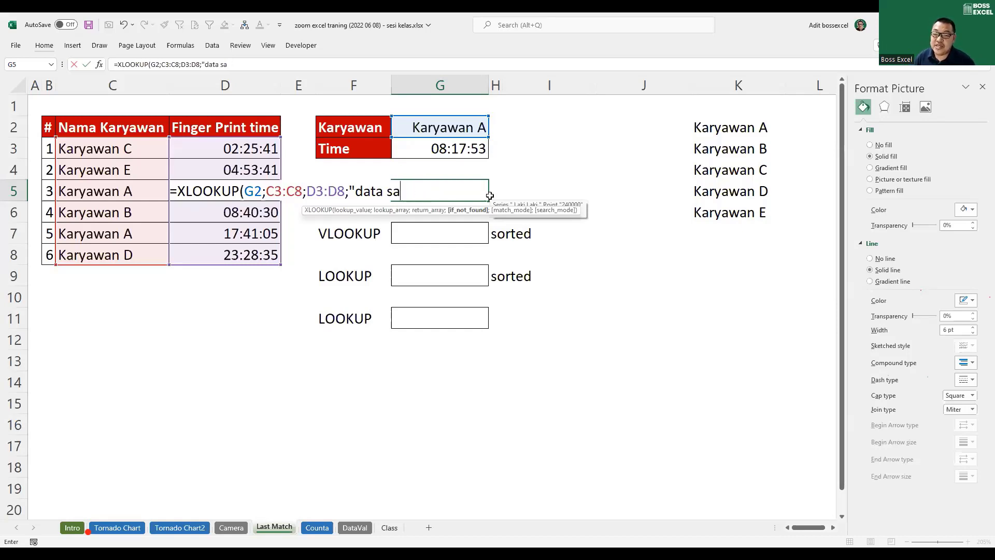
{"action": "key", "text": "BackSpace"}
{"action": "key", "text": "BackSpace"}
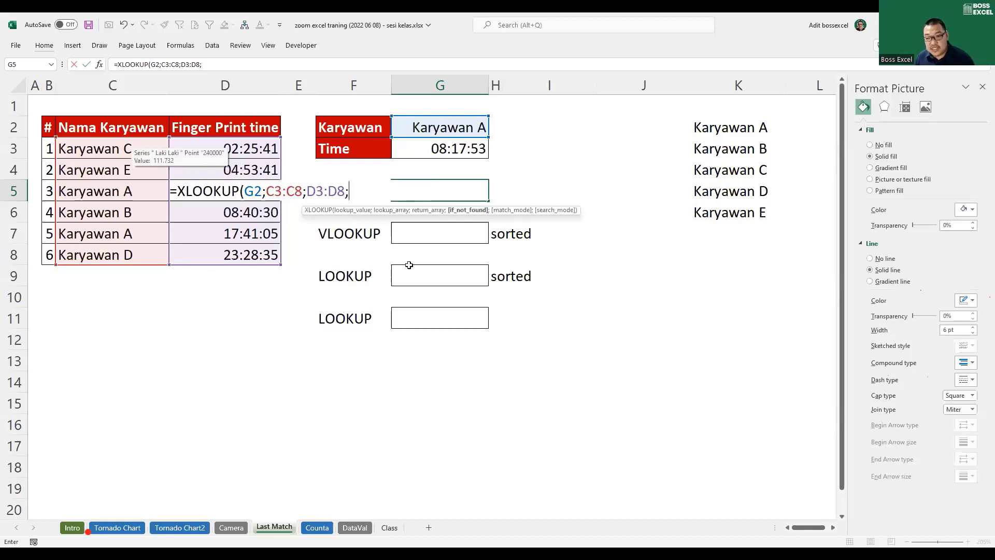
{"action": "type", "text": ";"}
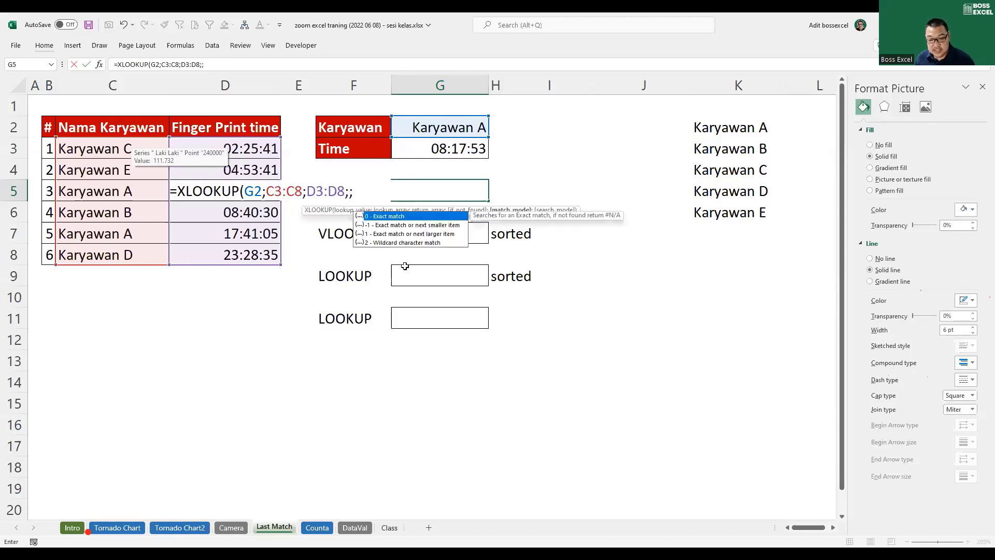
{"action": "key", "text": "BackSpace"}
- Complete the G5 XLOOKUP with "data salah" as the if-not-found text, match mode 0 and search mode -1 (last-to-first)
{"action": "type", "text": "\""}
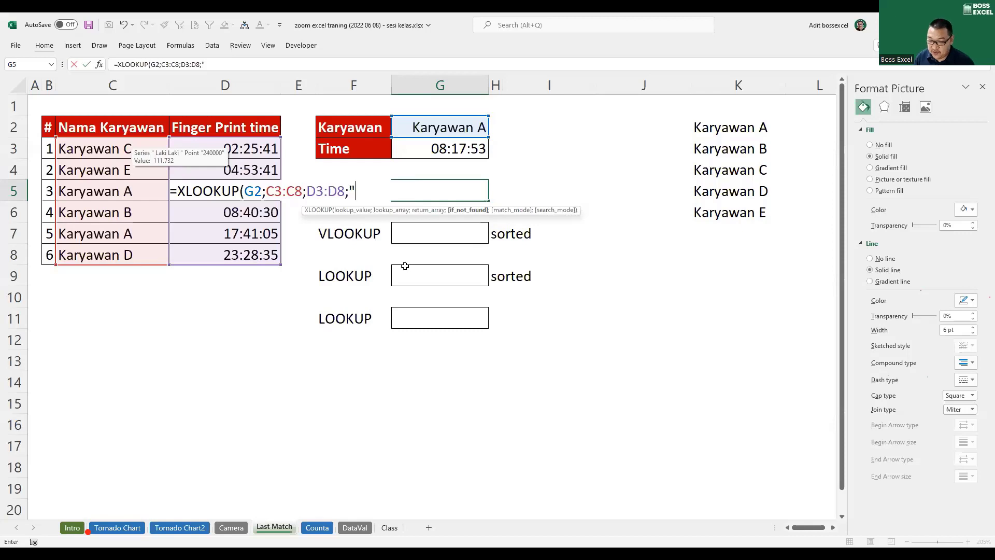
{"action": "type", "text": "data saa"}
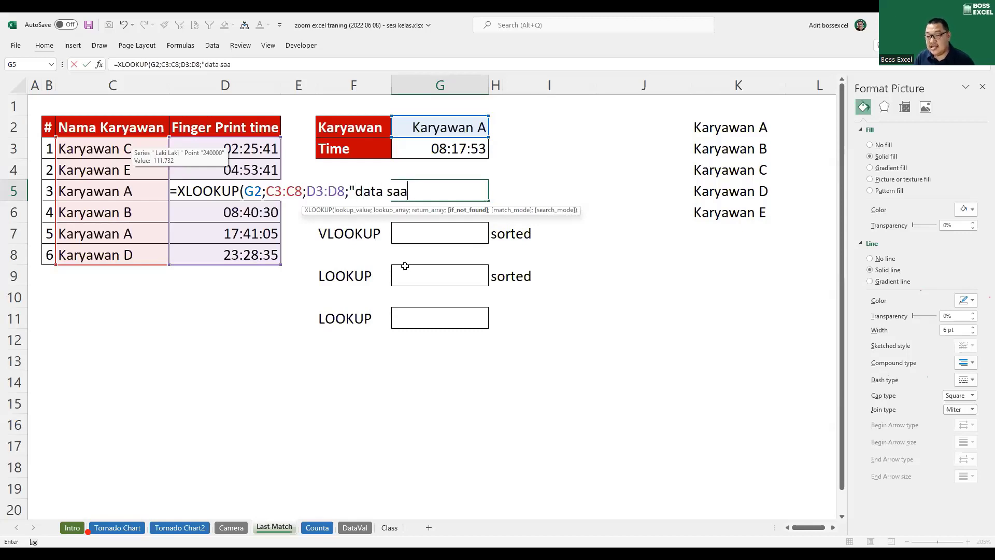
{"action": "key", "text": "BackSpace"}
{"action": "type", "text": "lah\""}
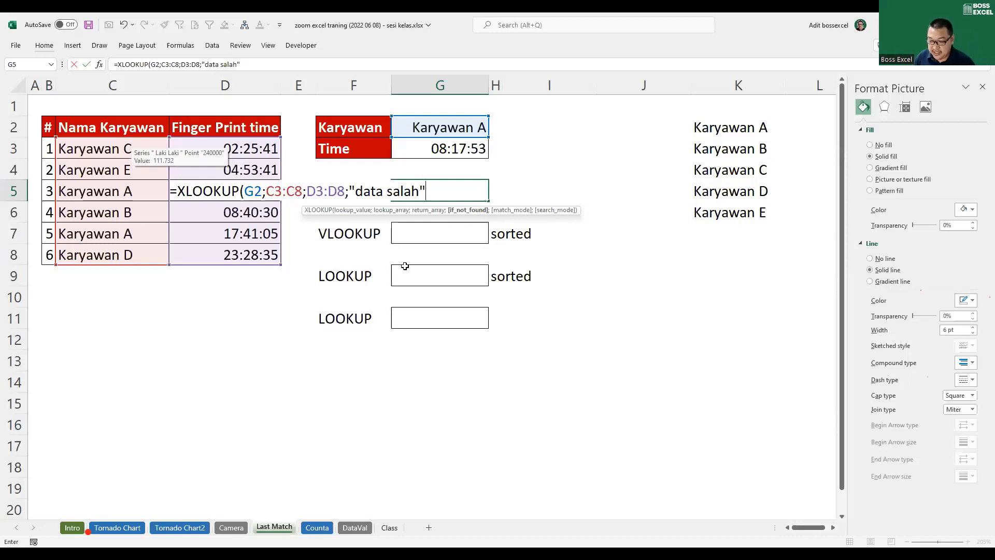
{"action": "type", "text": ";0"}
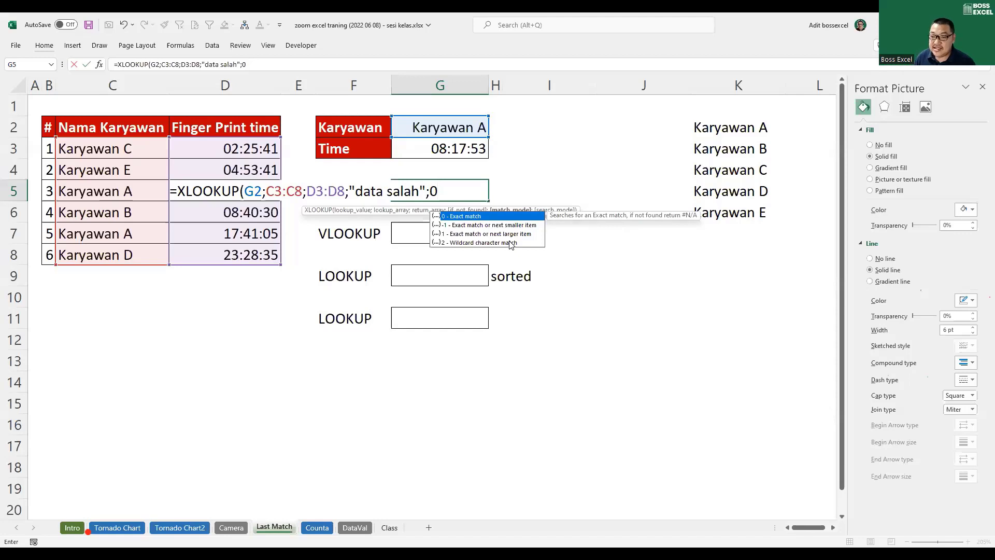
{"action": "type", "text": ";"}
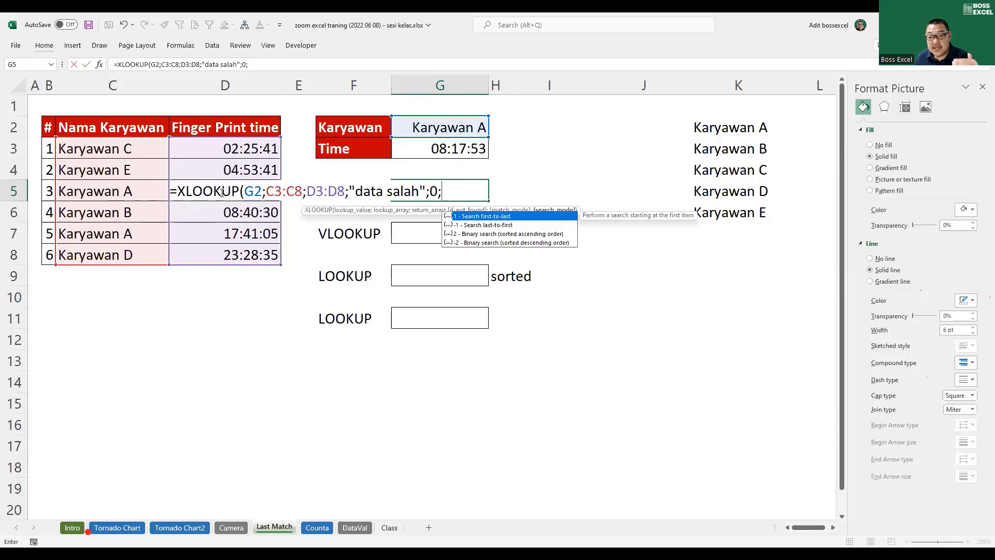
{"action": "left_click", "coordinate": [481, 227]}
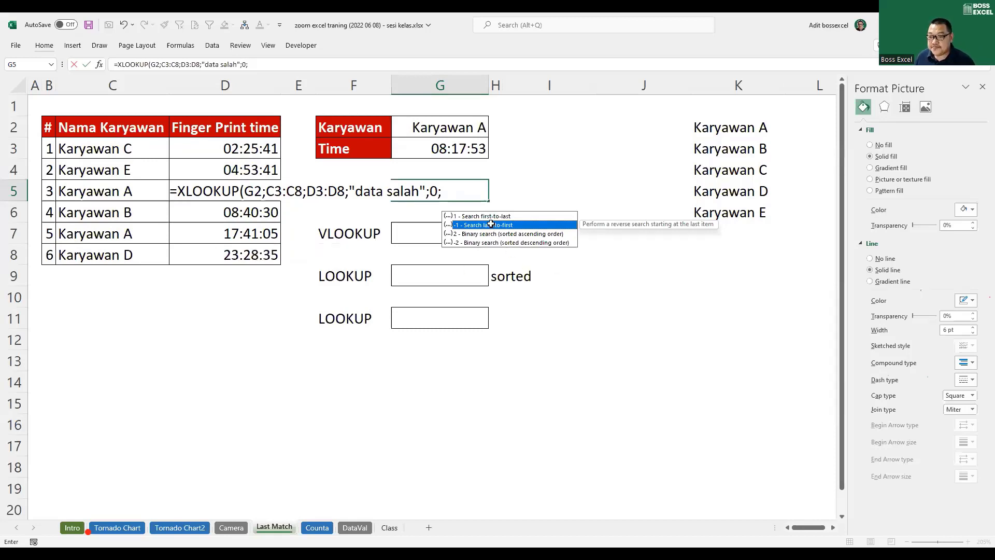
{"action": "key", "text": "Tab"}
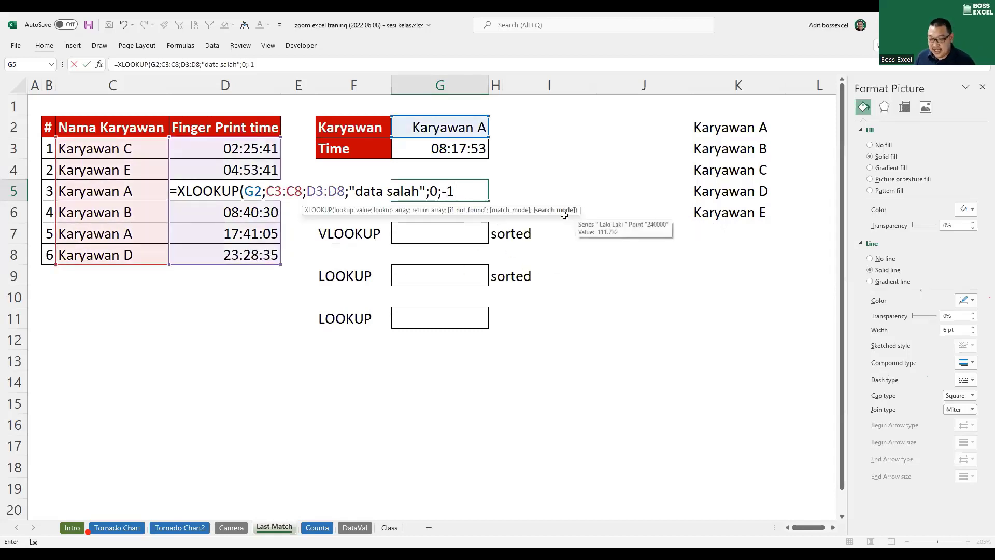
{"action": "type", "text": ")"}
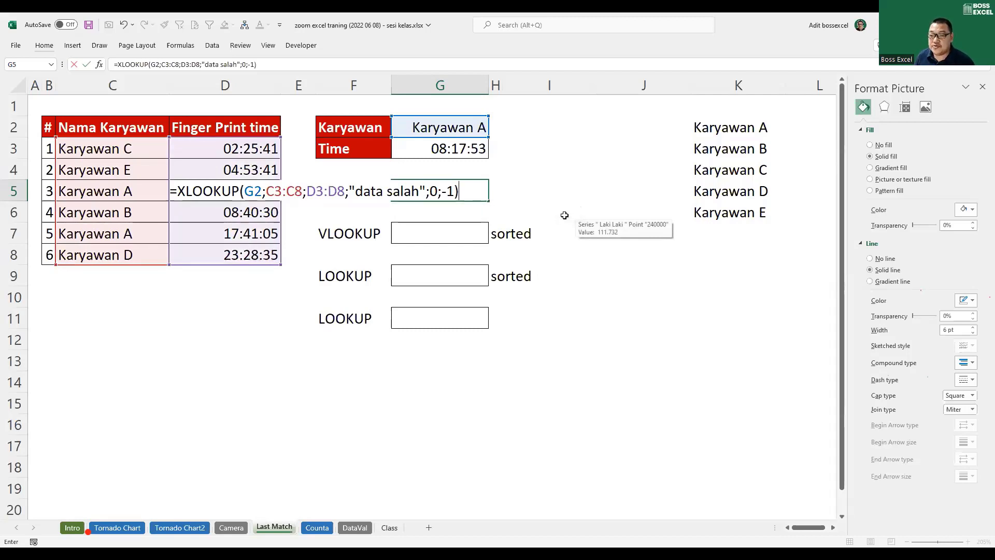
{"action": "key", "text": "Return"}
- Check the XLOOKUP result against the last Karyawan A row, and review the VLOOKUP and LOOKUP rows marked sorted and the Nama Karyawan column
{"action": "left_click_drag", "start_coordinate": [113, 234], "coordinate": [228, 231]}
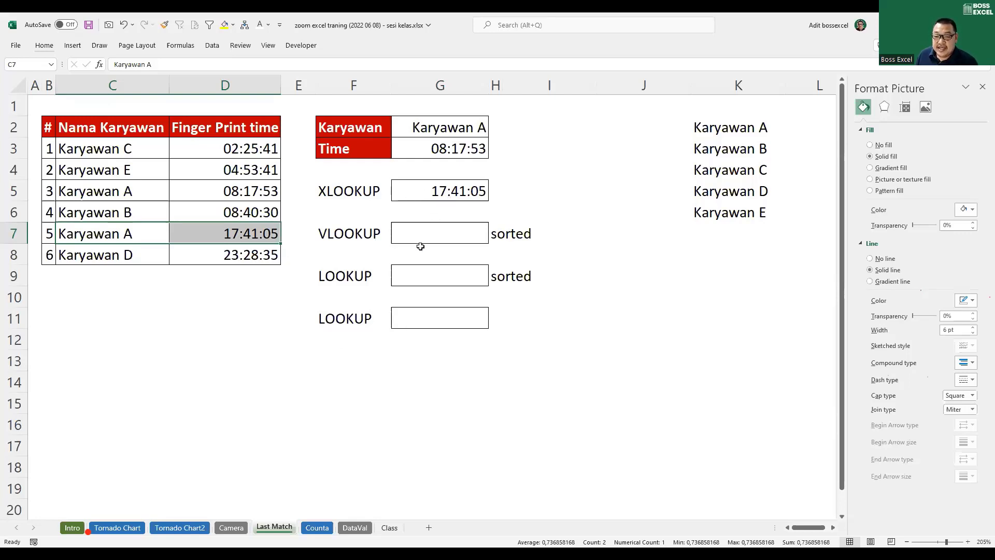
{"action": "left_click", "coordinate": [350, 193]}
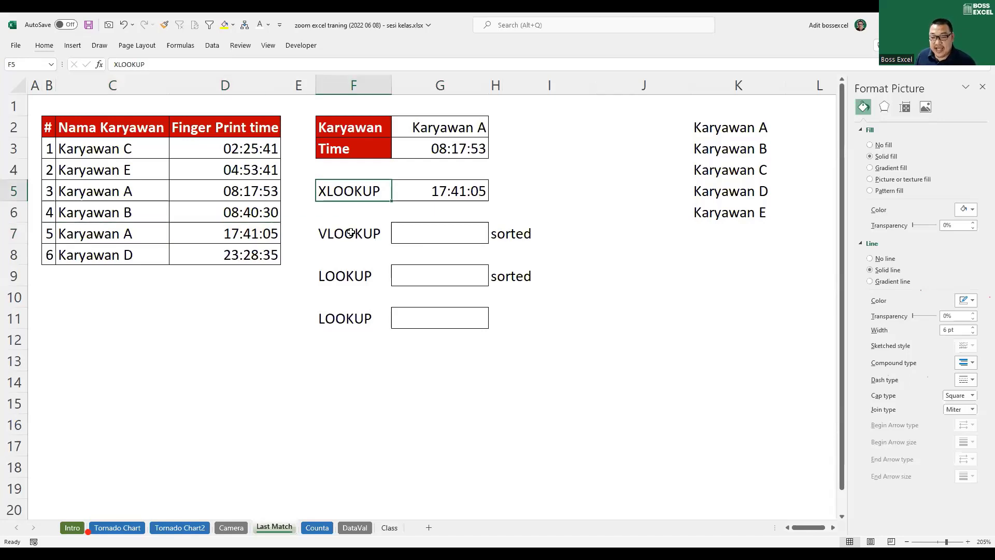
{"action": "left_click_drag", "start_coordinate": [352, 235], "coordinate": [392, 286]}
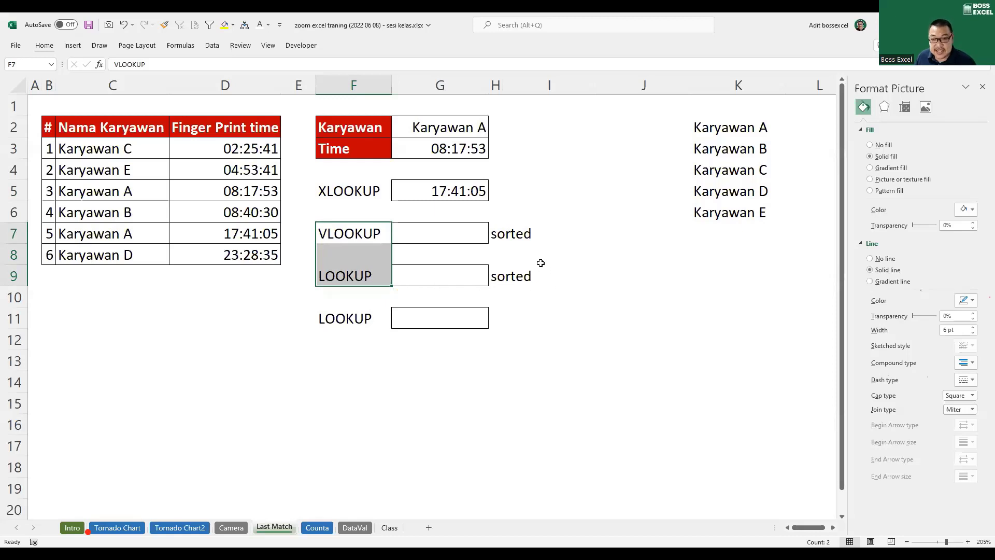
{"action": "left_click_drag", "start_coordinate": [524, 238], "coordinate": [519, 275]}
{"action": "left_click_drag", "start_coordinate": [496, 227], "coordinate": [495, 276]}
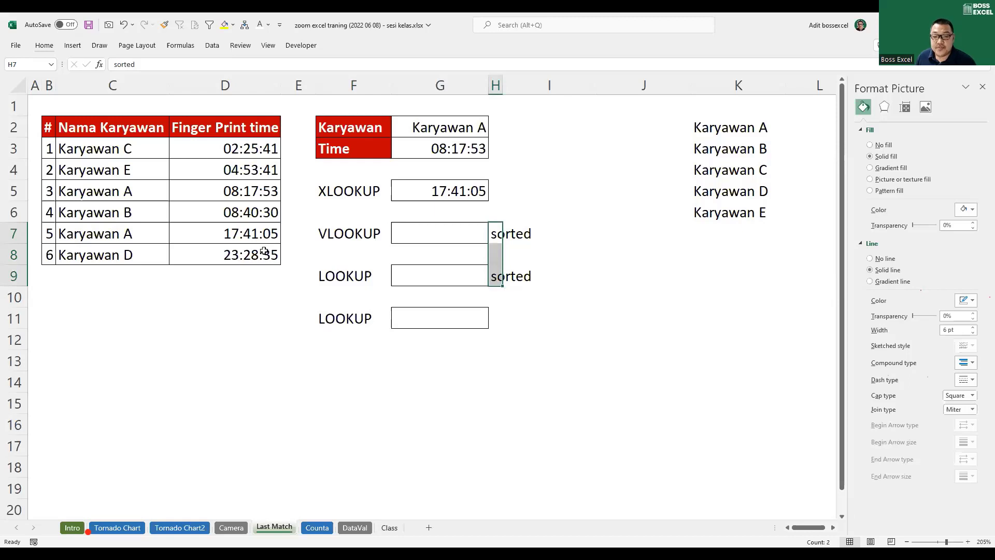
{"action": "left_click", "coordinate": [104, 171]}
{"action": "left_click", "coordinate": [128, 127]}
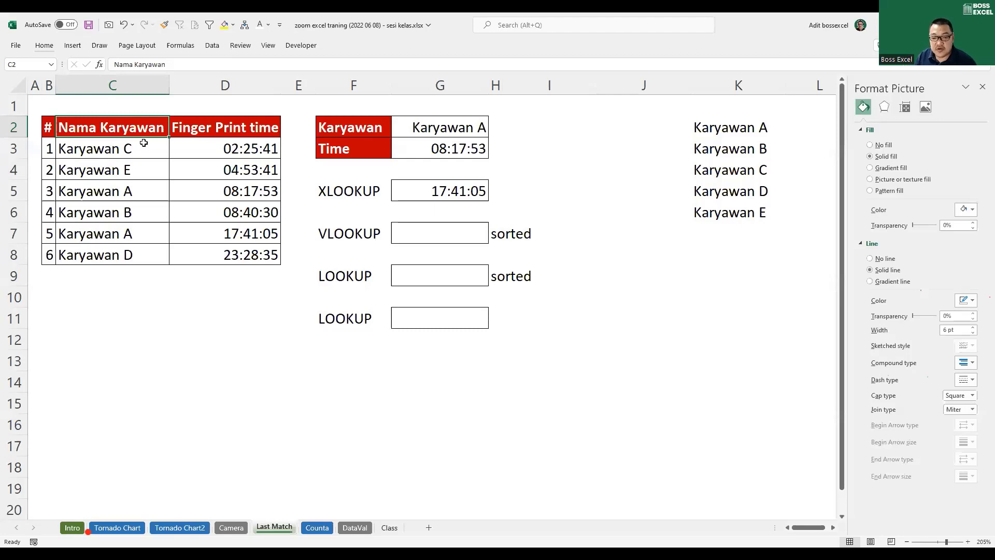
- Add filters to the fingerprint table, sort it by Nama Karyawan from A to Z, and check the sorted names against the lookup rows
{"action": "key", "text": "ctrl+shift+l"}
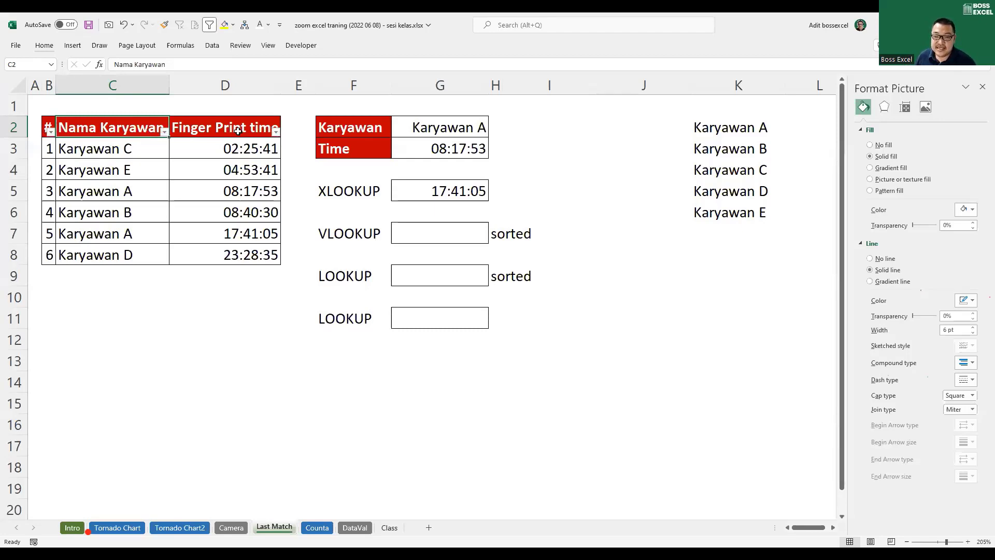
{"action": "left_click", "coordinate": [165, 132]}
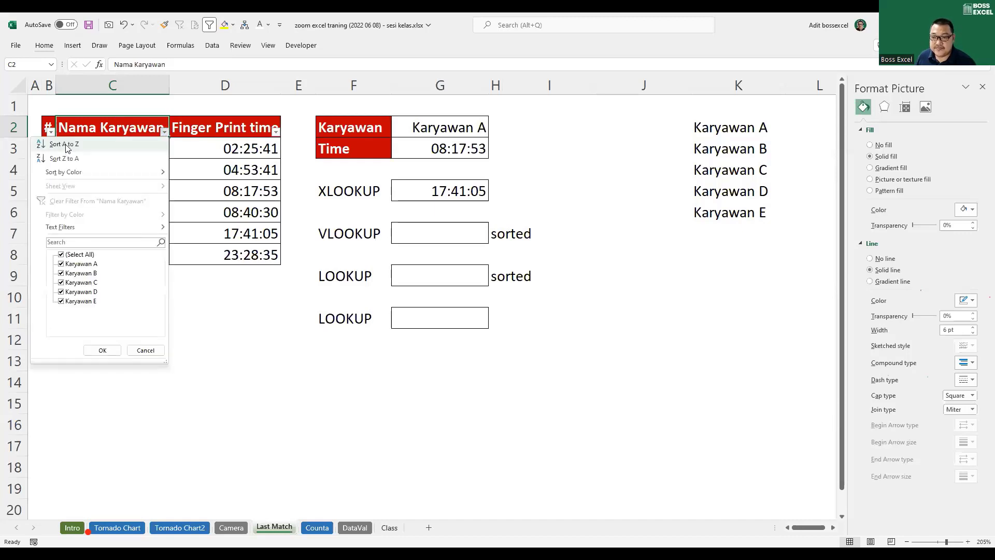
{"action": "left_click", "coordinate": [65, 144]}
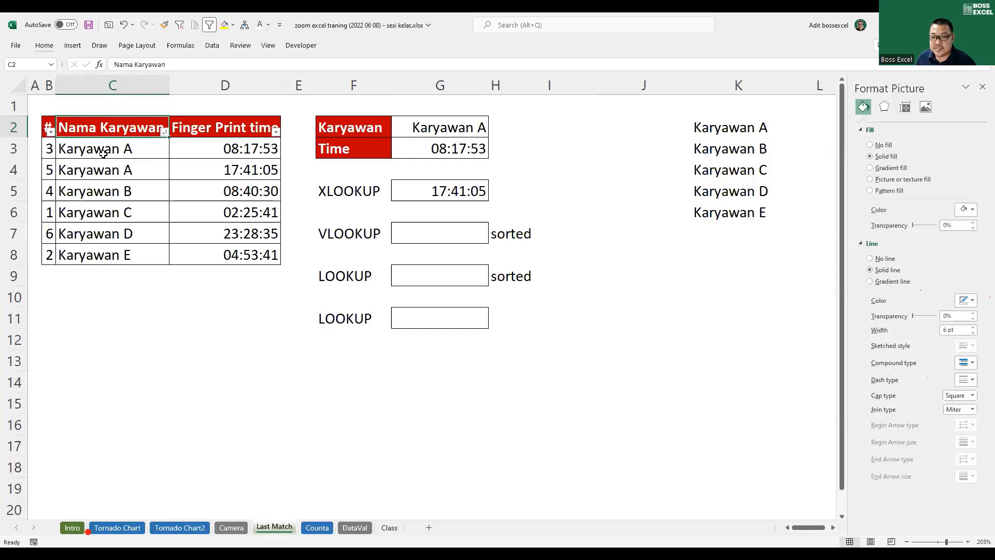
{"action": "left_click", "coordinate": [438, 171]}
{"action": "left_click", "coordinate": [448, 191]}
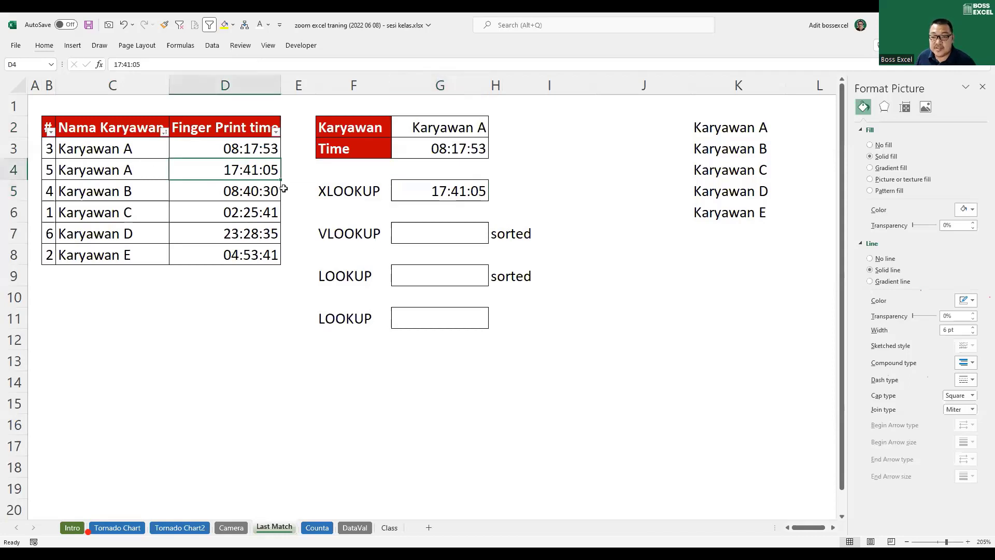
{"action": "left_click", "coordinate": [451, 230]}
{"action": "left_click_drag", "start_coordinate": [147, 151], "coordinate": [133, 257]}
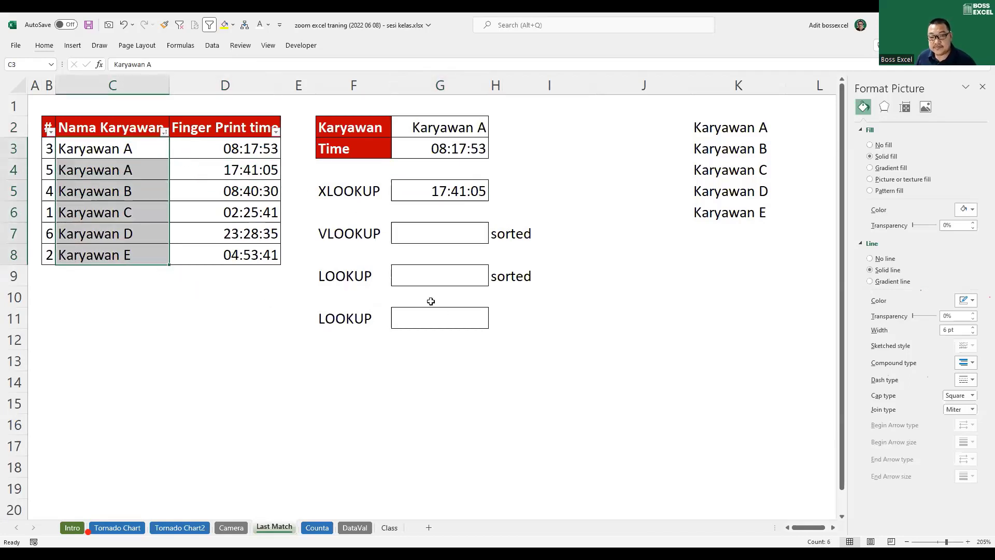
{"action": "left_click", "coordinate": [349, 234]}
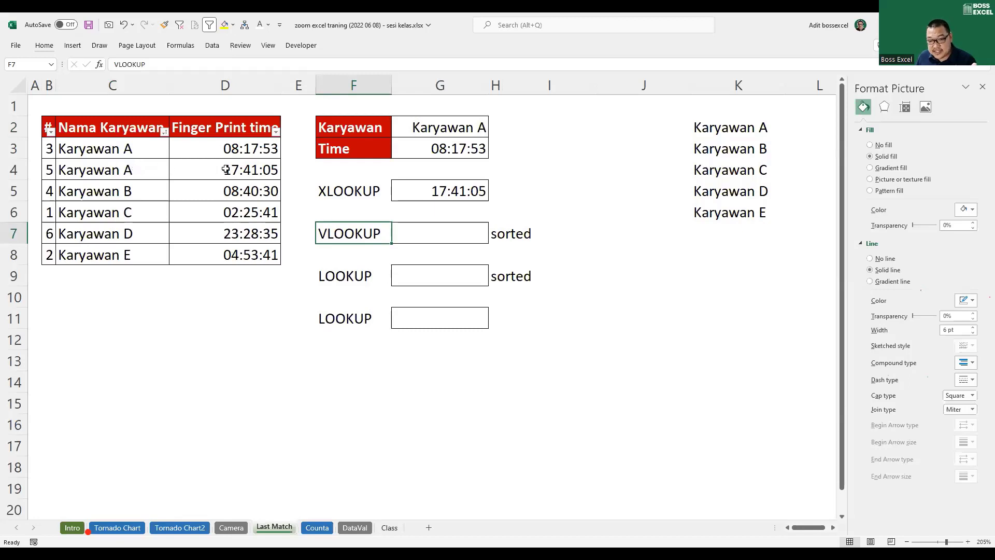
- Enter a VLOOKUP formula in G7 with G2 as lookup value, C3:D8 as table array, column index 2 and TRUE for approximate match
{"action": "left_click", "coordinate": [449, 231]}
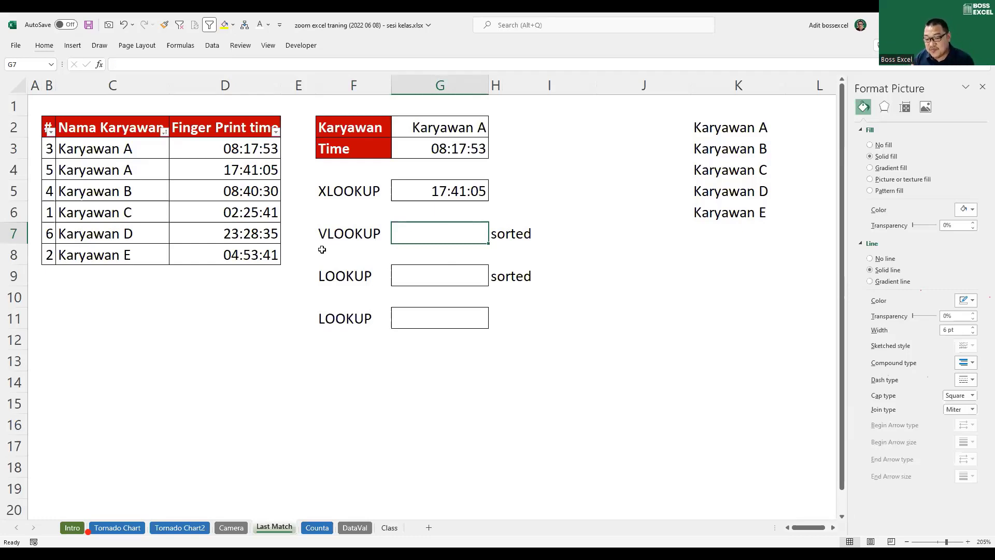
{"action": "type", "text": "="}
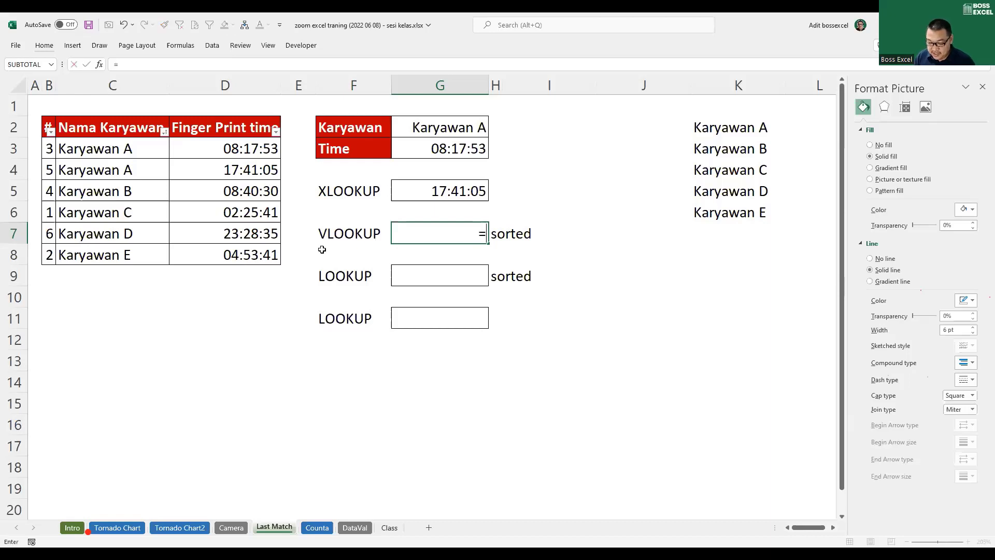
{"action": "type", "text": "VLOOKUP("}
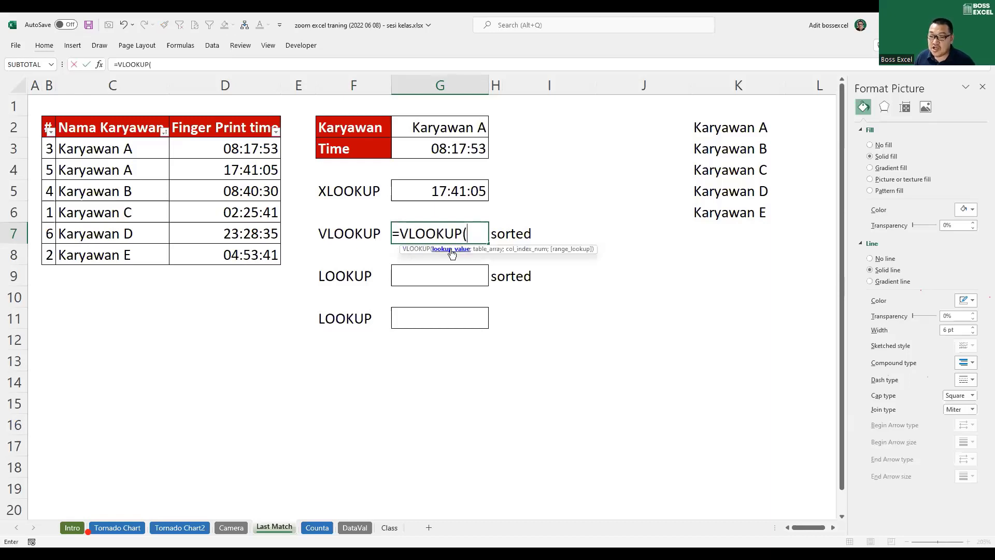
{"action": "left_click", "coordinate": [452, 128]}
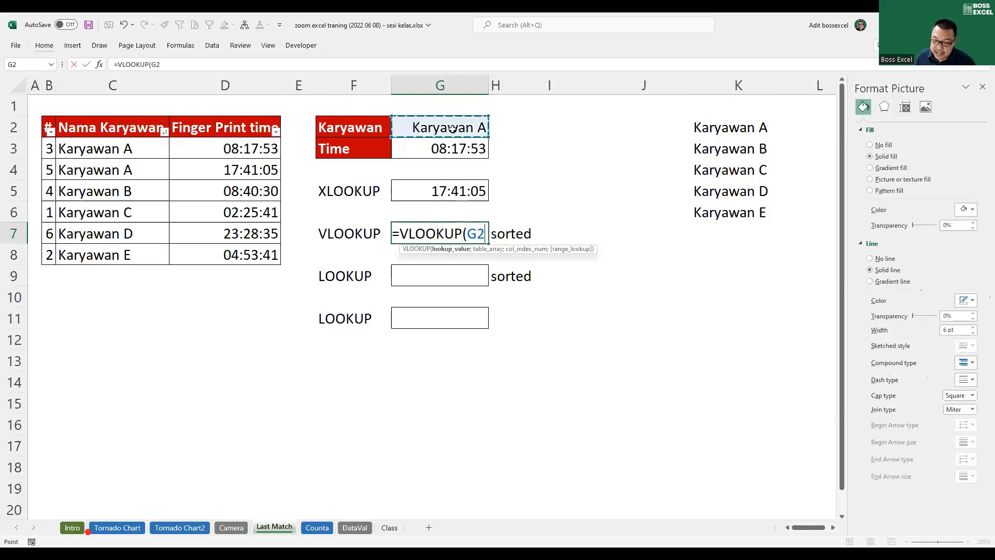
{"action": "type", "text": ";"}
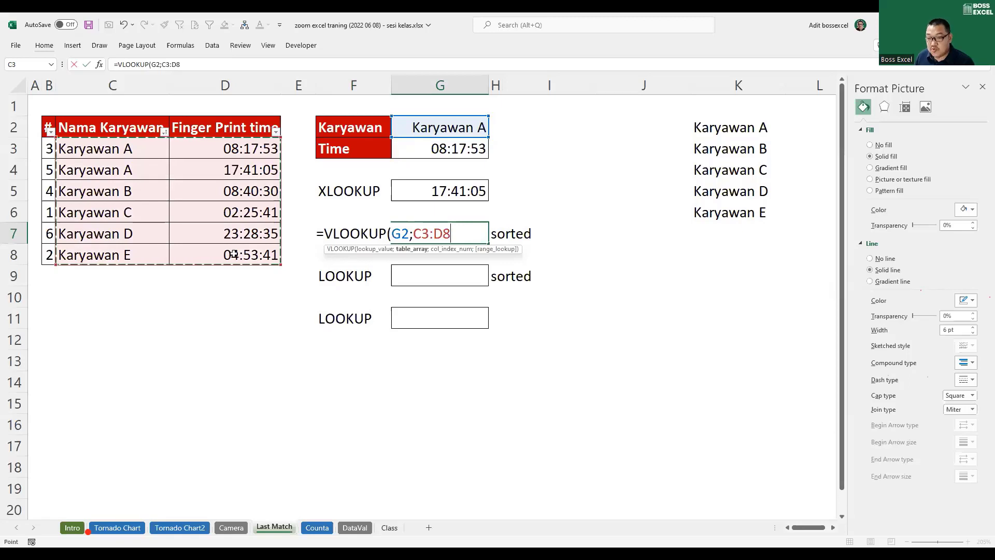
{"action": "type", "text": ";"}
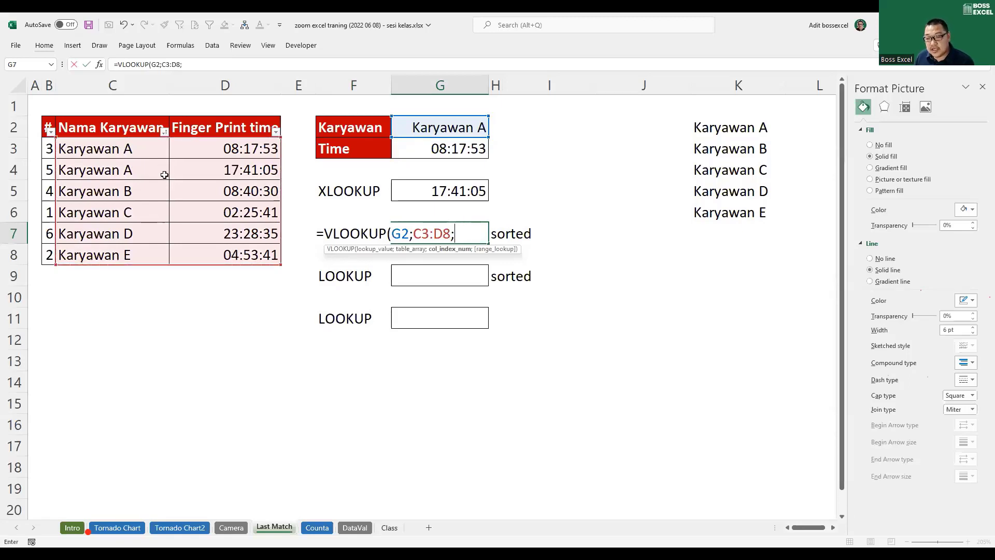
{"action": "type", "text": "2"}
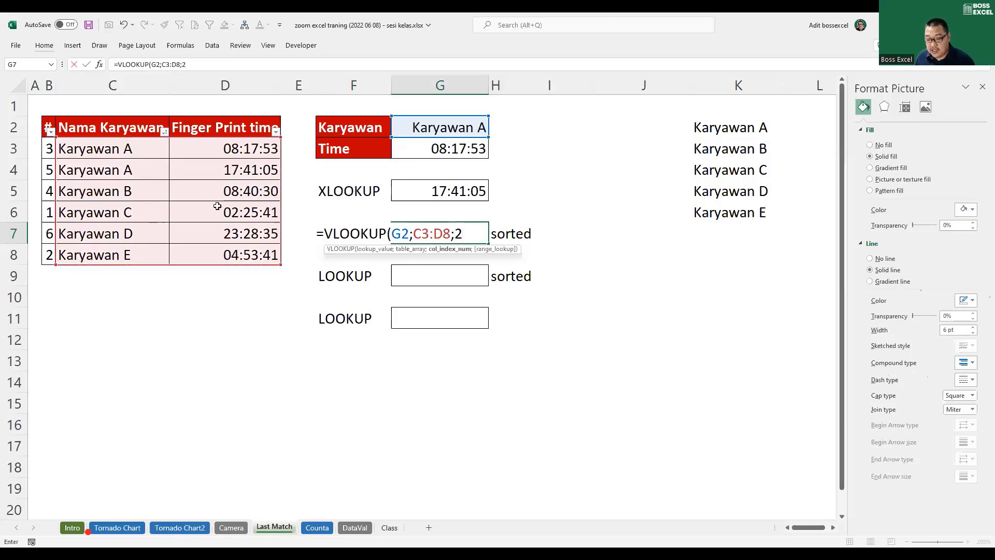
{"action": "type", "text": ";true"}
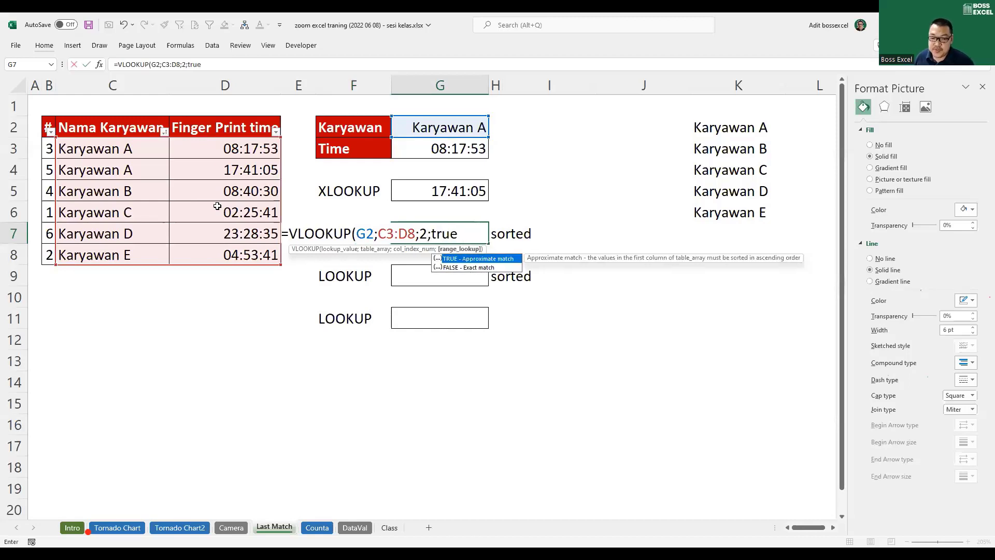
{"action": "type", "text": ")"}
{"action": "key", "text": "Return"}
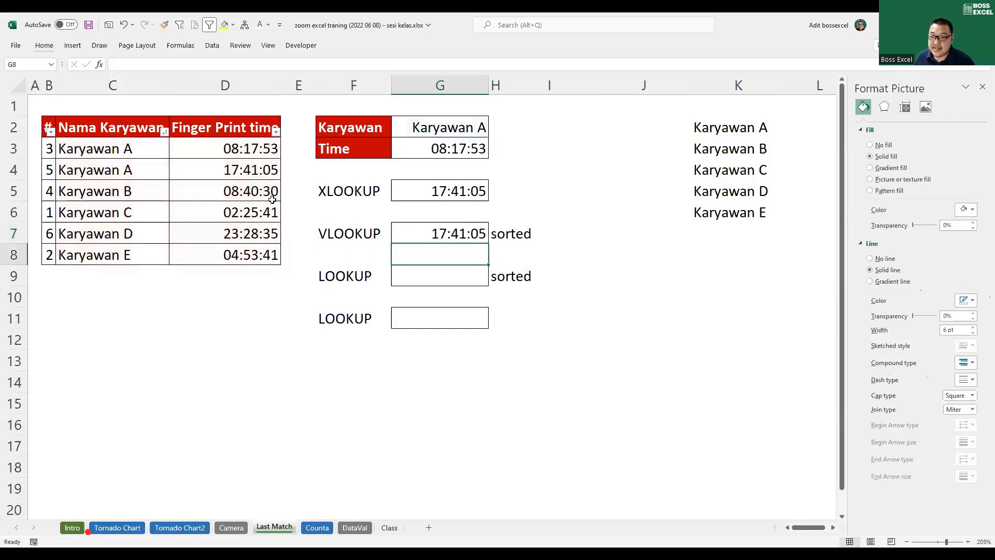
- Trace the VLOOKUP result through the Karyawan A and Karyawan B rows, and review the sorted names for the LOOKUP row marked sorted
{"action": "left_click", "coordinate": [441, 231]}
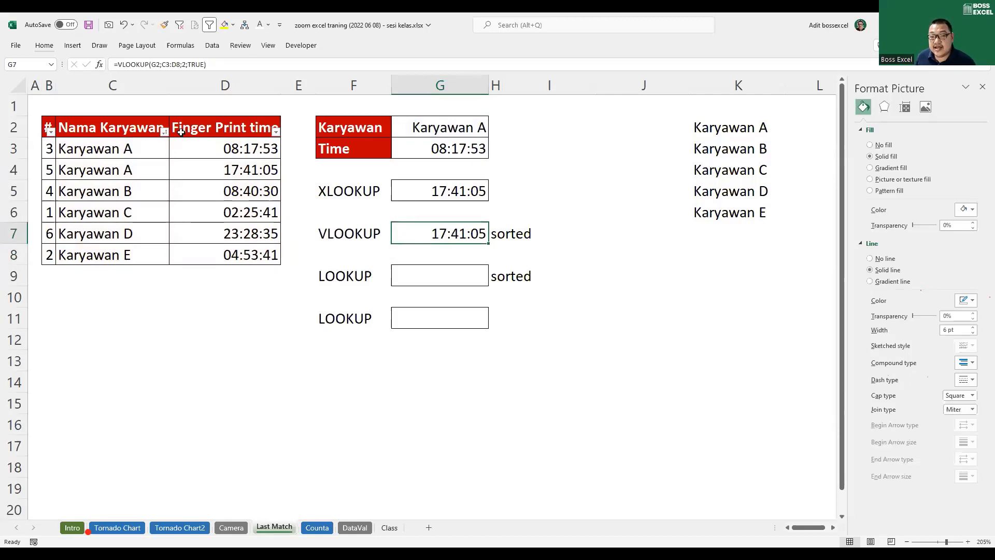
{"action": "left_click", "coordinate": [133, 145]}
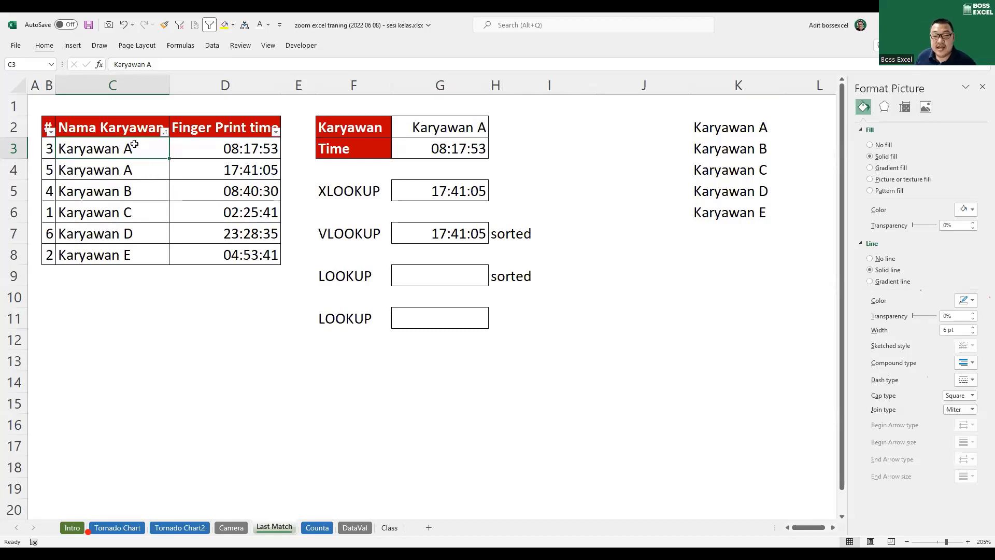
{"action": "left_click", "coordinate": [145, 165]}
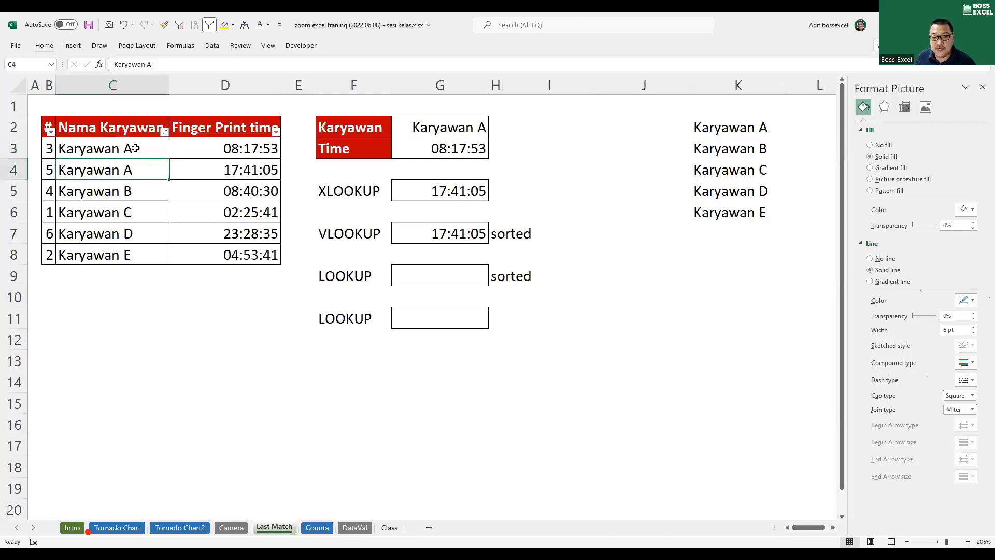
{"action": "left_click", "coordinate": [145, 194]}
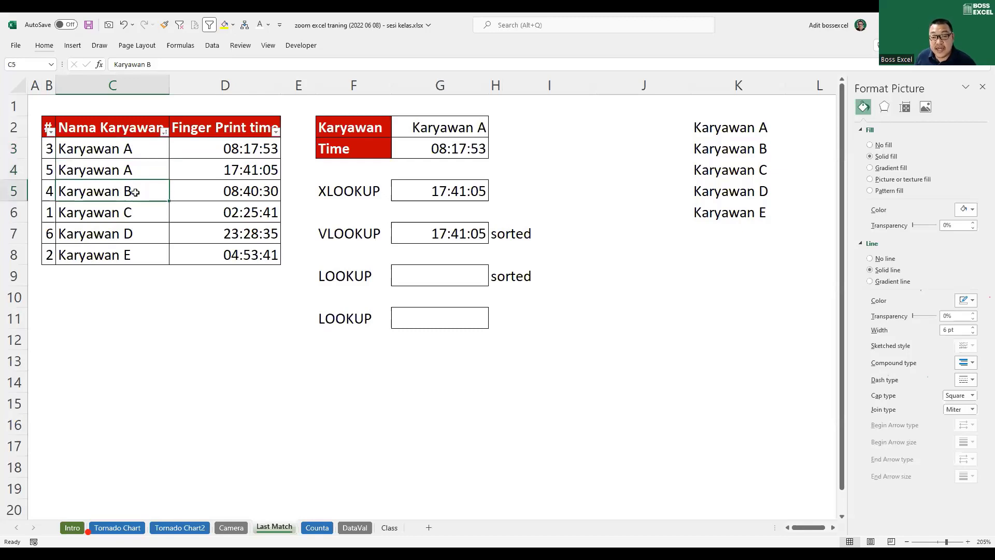
{"action": "left_click_drag", "start_coordinate": [141, 166], "coordinate": [259, 170]}
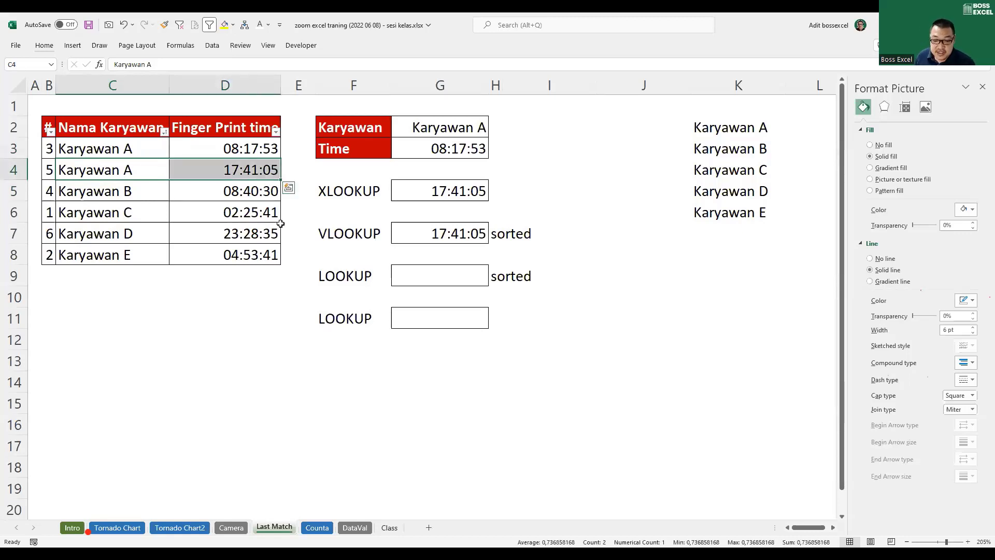
{"action": "left_click", "coordinate": [350, 235]}
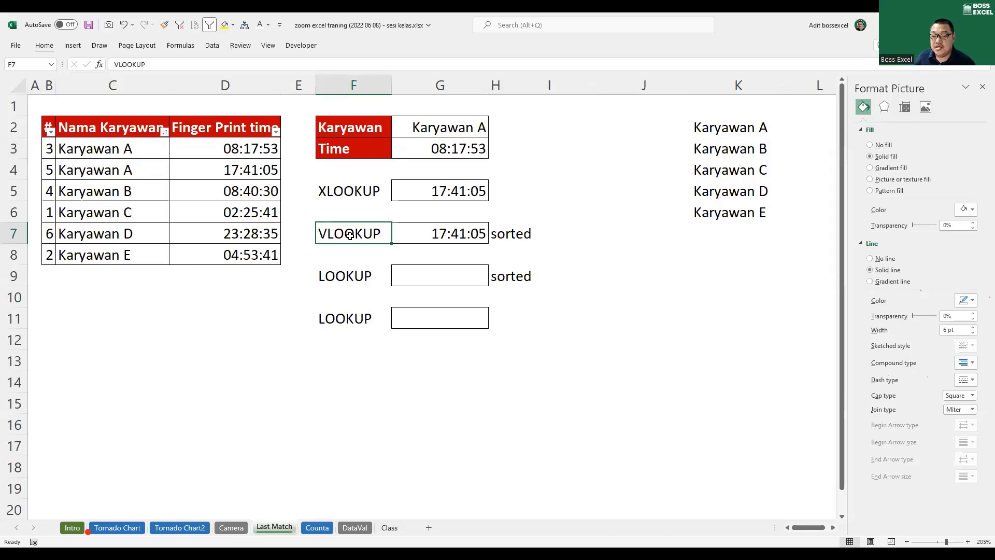
{"action": "left_click", "coordinate": [407, 274]}
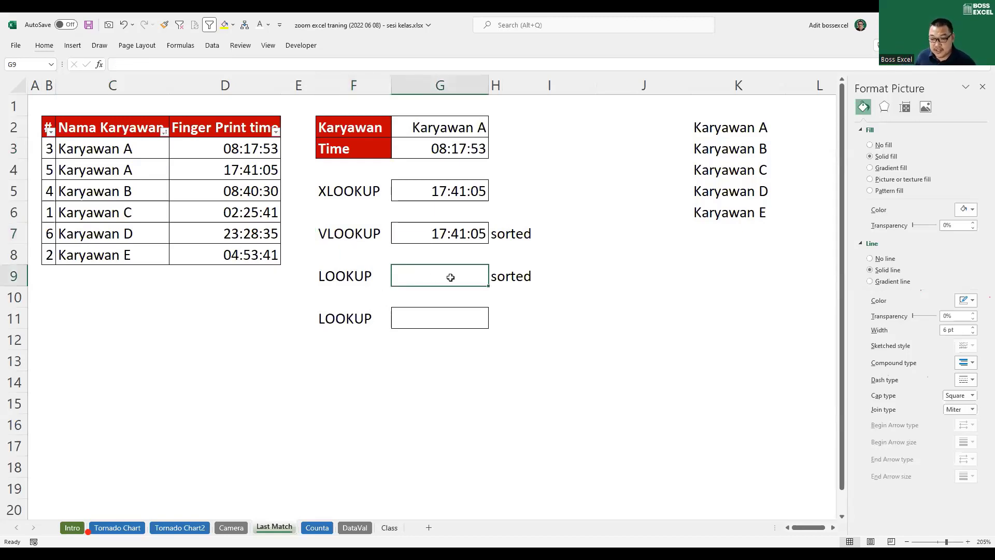
{"action": "left_click_drag", "start_coordinate": [147, 154], "coordinate": [148, 255]}
- Enter a LOOKUP formula in G9 with lookup value G2, lookup vector C3:C8 and result vector D3:D8, and check it against the Karyawan A rows
{"action": "left_click", "coordinate": [476, 272]}
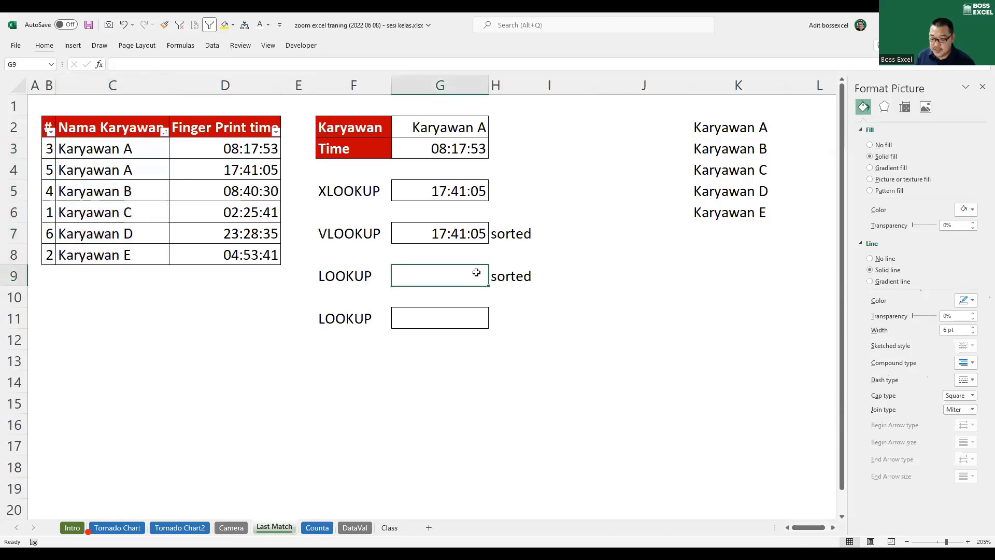
{"action": "type", "text": "=look"}
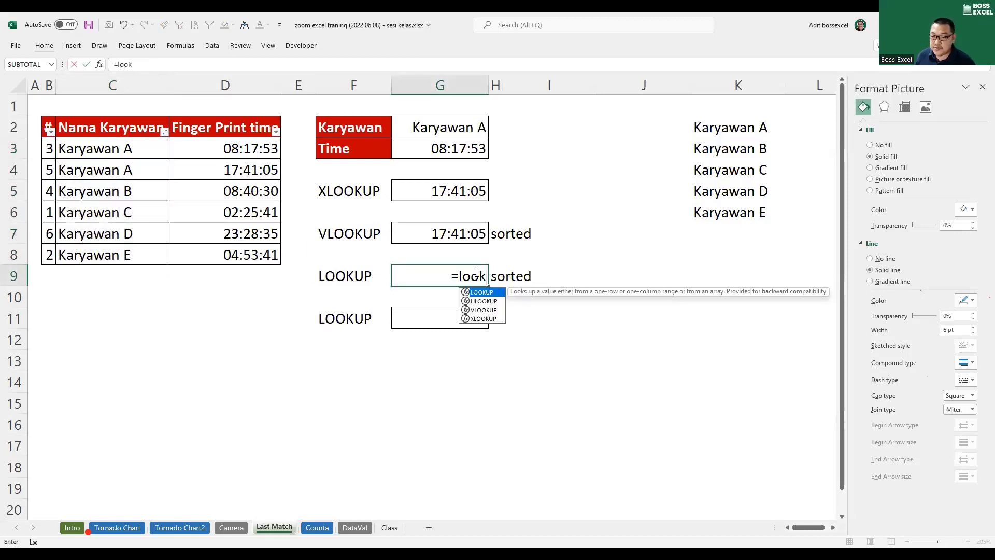
{"action": "key", "text": "Tab"}
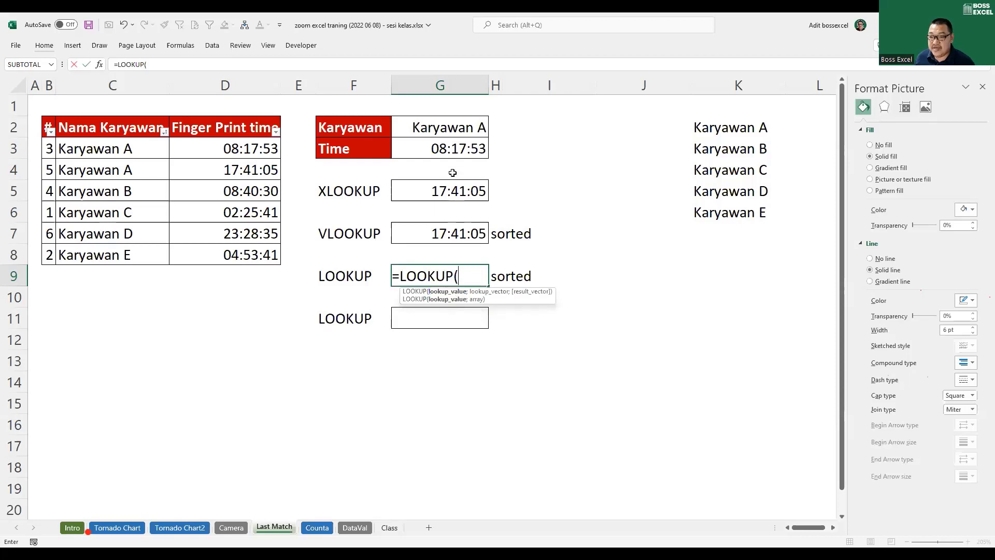
{"action": "left_click", "coordinate": [460, 129]}
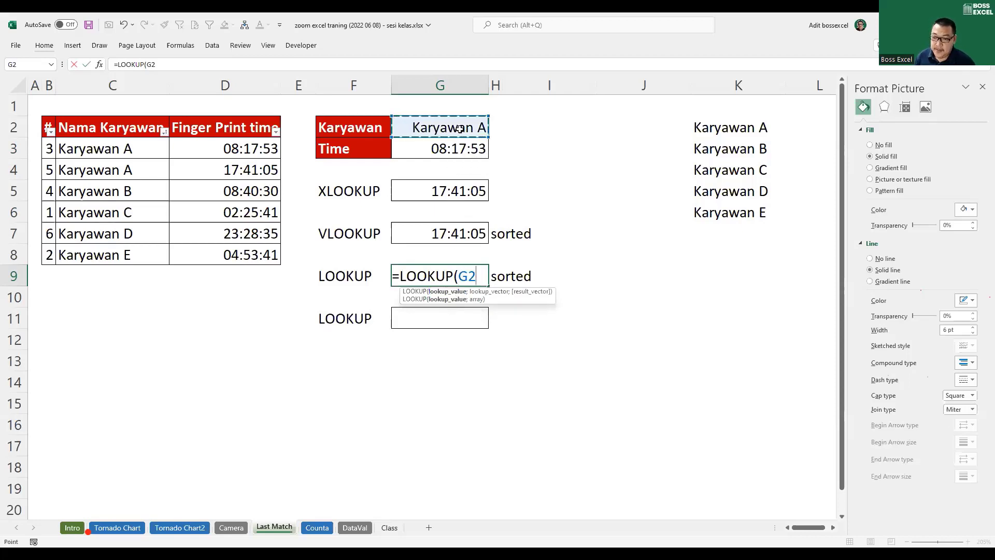
{"action": "type", "text": ";"}
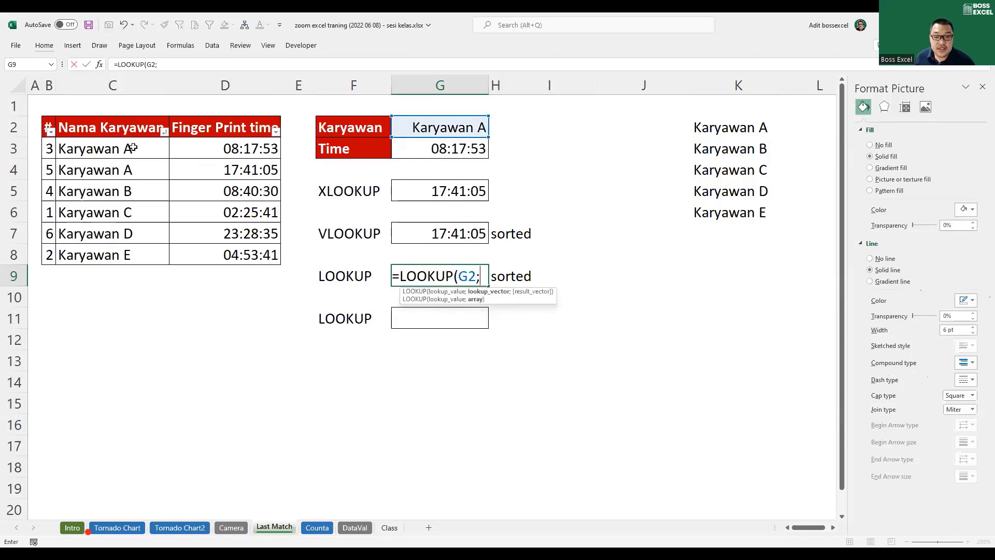
{"action": "left_click_drag", "start_coordinate": [133, 148], "coordinate": [135, 179]}
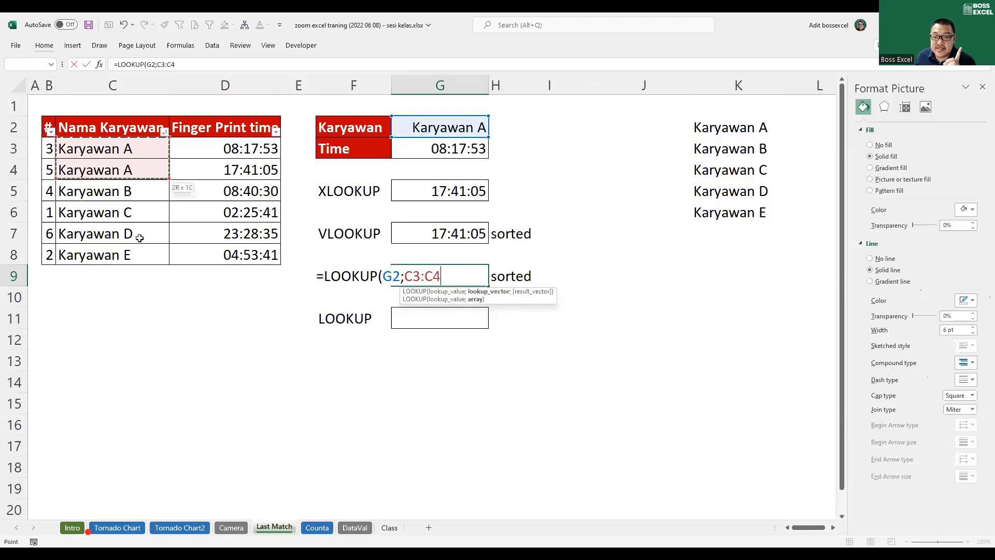
{"action": "left_click_drag", "start_coordinate": [139, 238], "coordinate": [158, 256]}
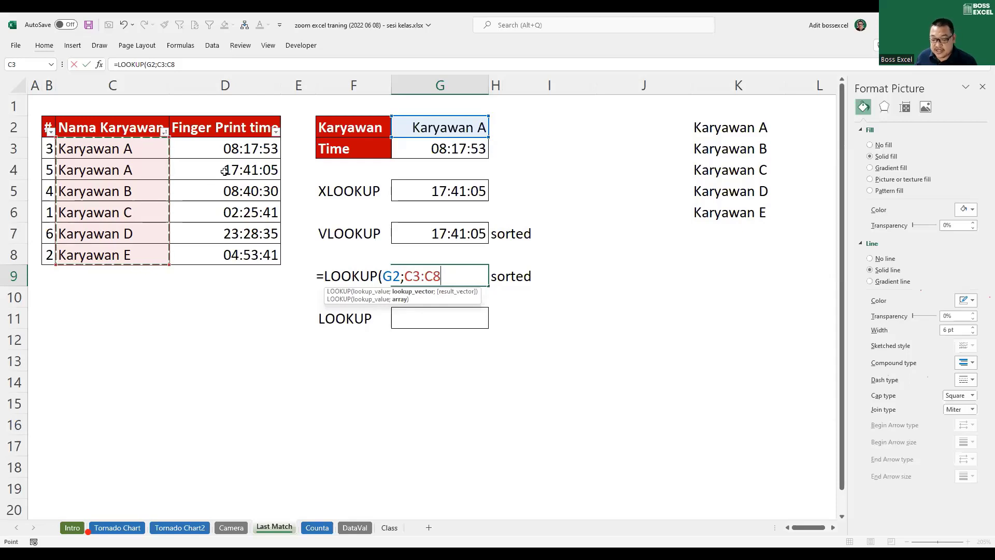
{"action": "type", "text": ";"}
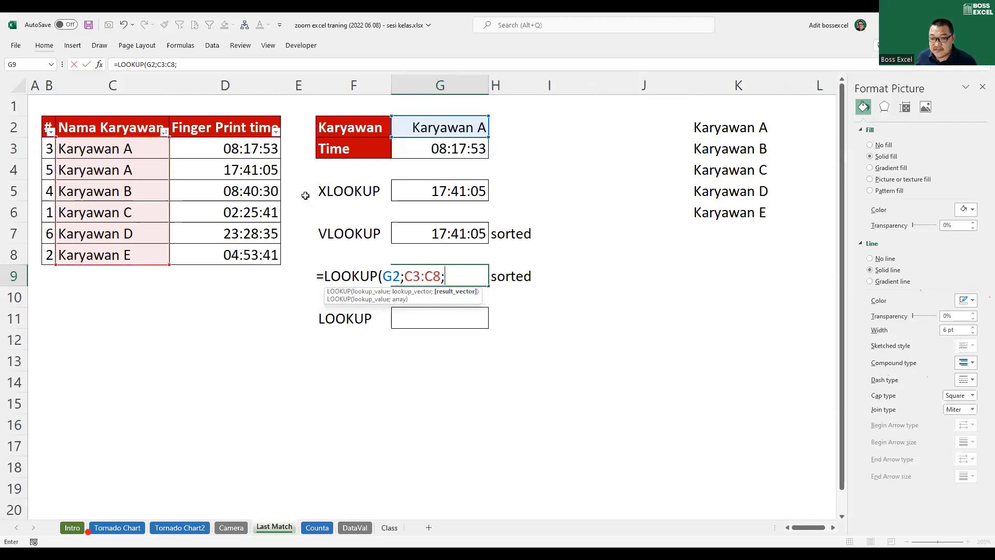
{"action": "left_click_drag", "start_coordinate": [251, 151], "coordinate": [249, 252]}
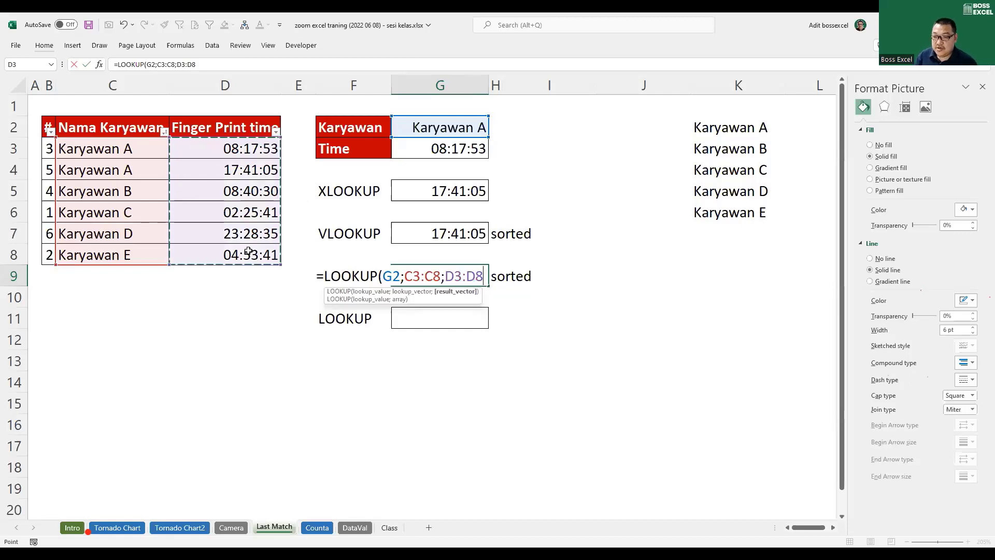
{"action": "type", "text": ")"}
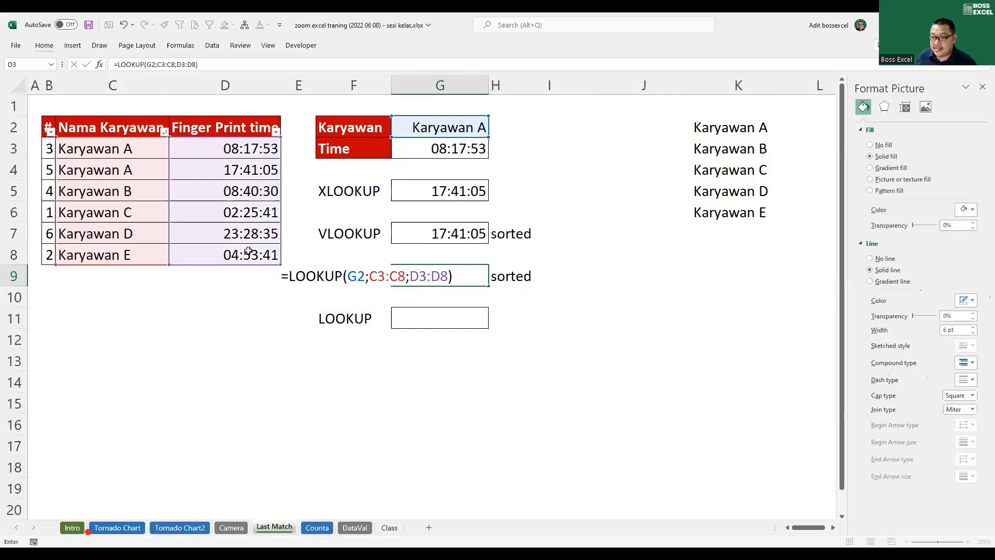
{"action": "key", "text": "Return"}
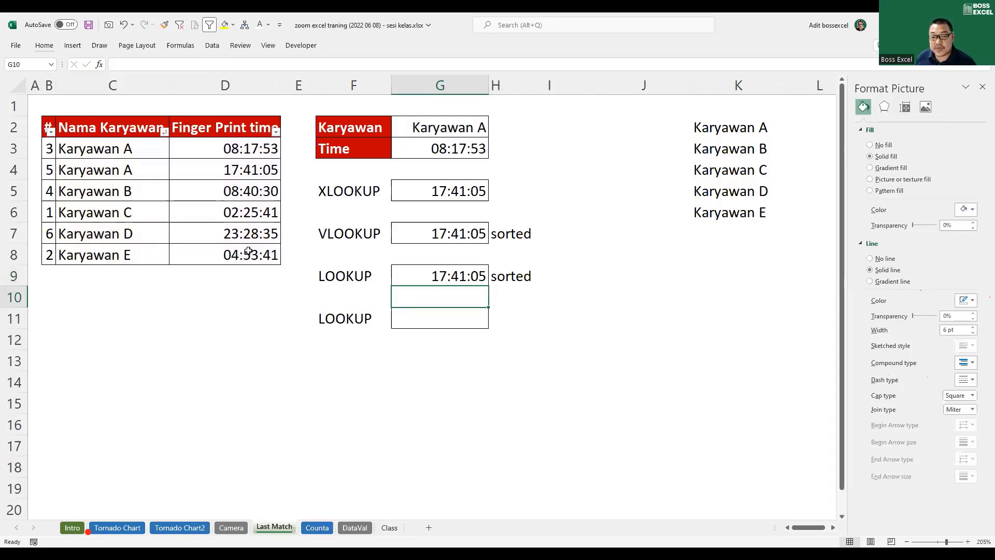
{"action": "left_click_drag", "start_coordinate": [121, 155], "coordinate": [222, 177]}
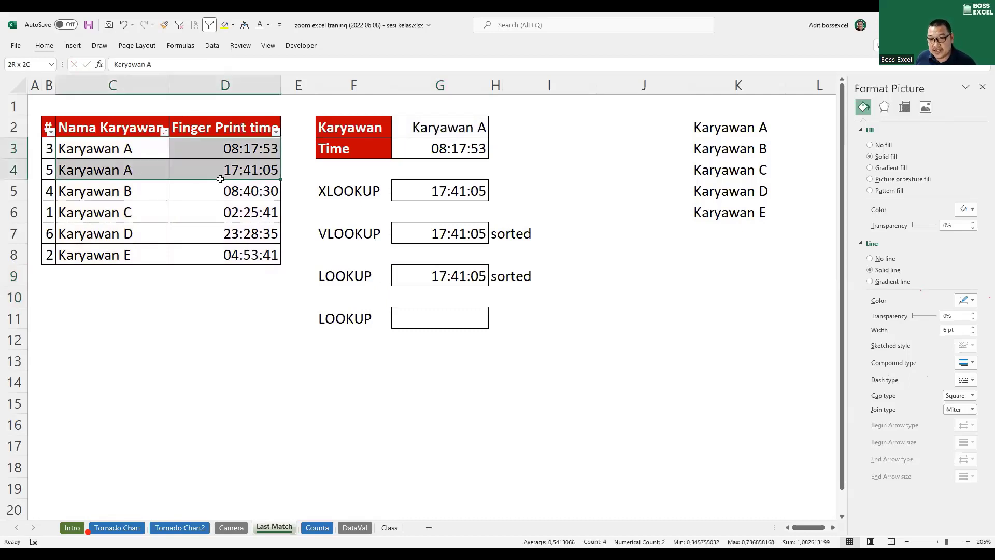
{"action": "left_click_drag", "start_coordinate": [130, 168], "coordinate": [221, 173]}
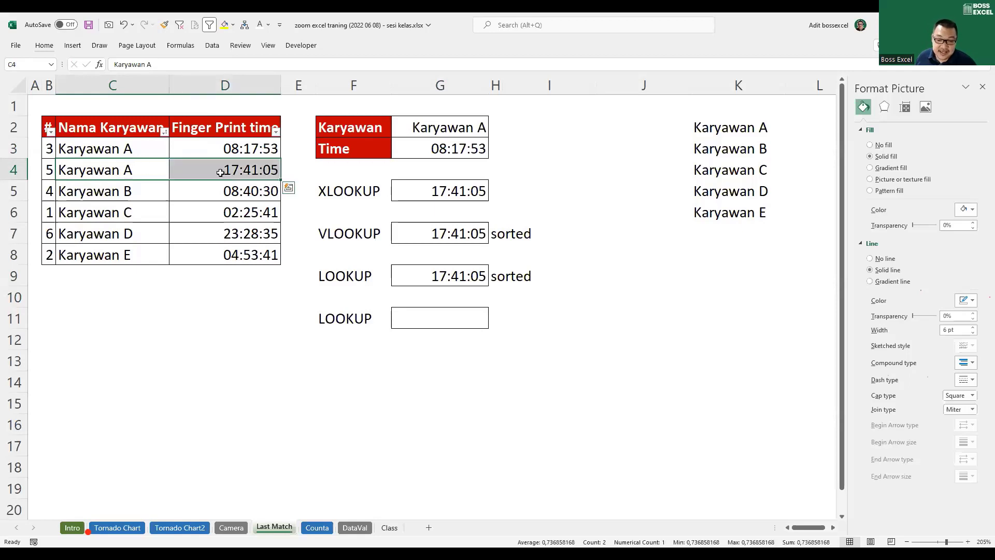
- Review the lookup rows marked sorted, sort the fingerprint table by # from smallest to largest, and recheck the VLOOKUP and LOOKUP rows
{"action": "left_click", "coordinate": [345, 195]}
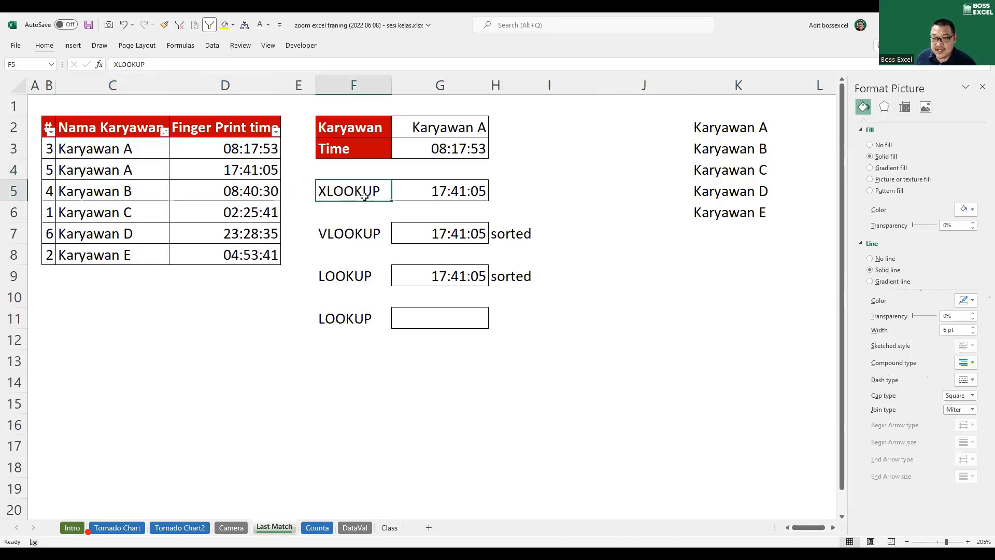
{"action": "left_click_drag", "start_coordinate": [344, 231], "coordinate": [362, 278]}
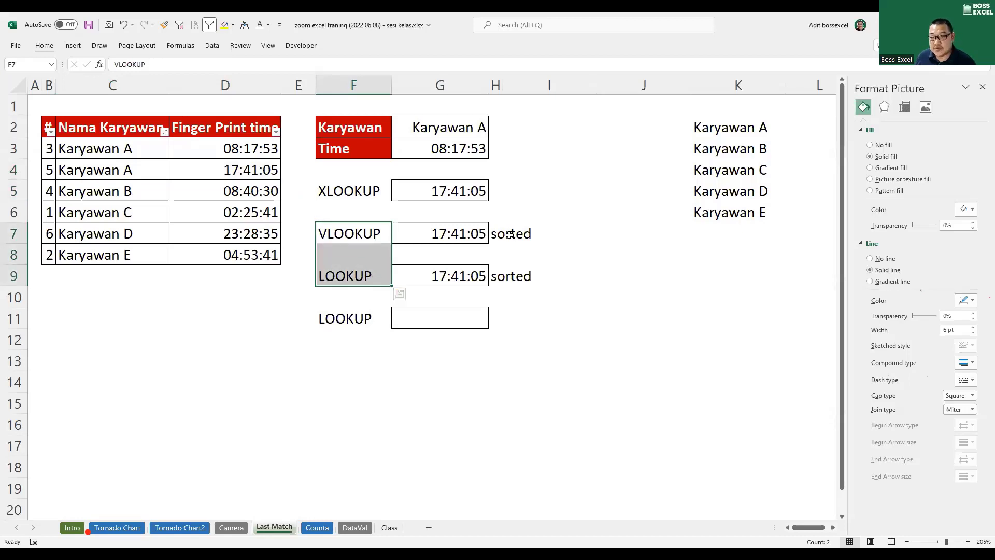
{"action": "left_click_drag", "start_coordinate": [510, 240], "coordinate": [509, 279]}
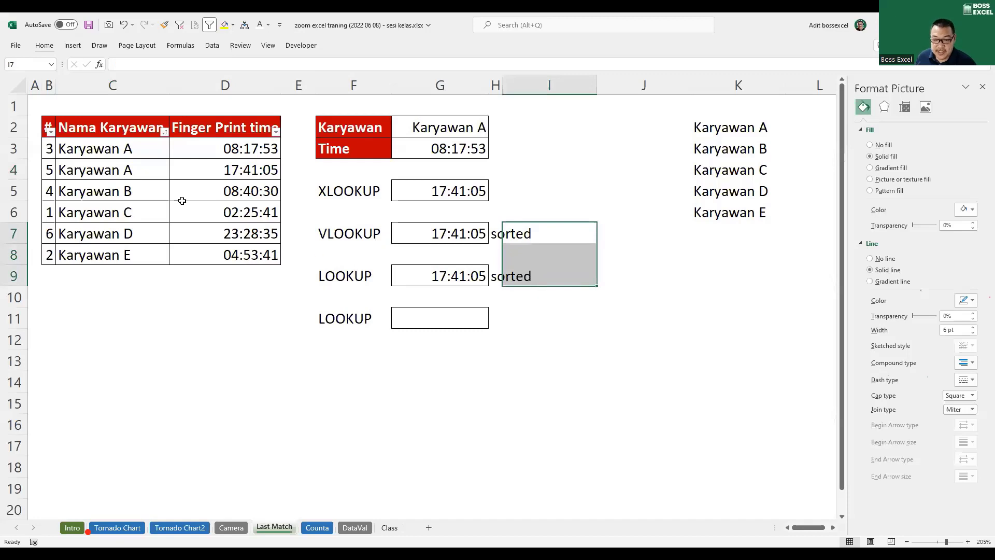
{"action": "left_click", "coordinate": [51, 132]}
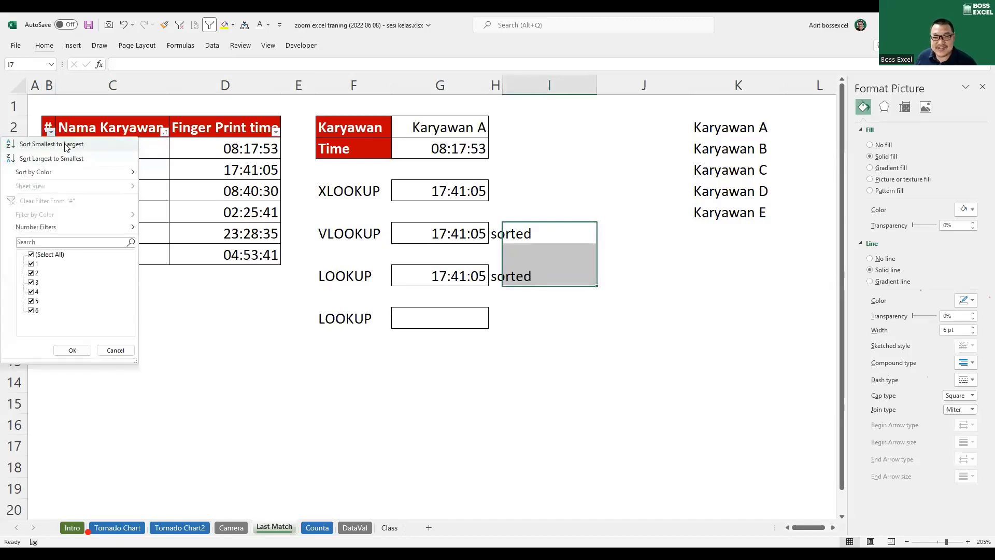
{"action": "left_click", "coordinate": [66, 147]}
{"action": "left_click_drag", "start_coordinate": [412, 239], "coordinate": [356, 274]}
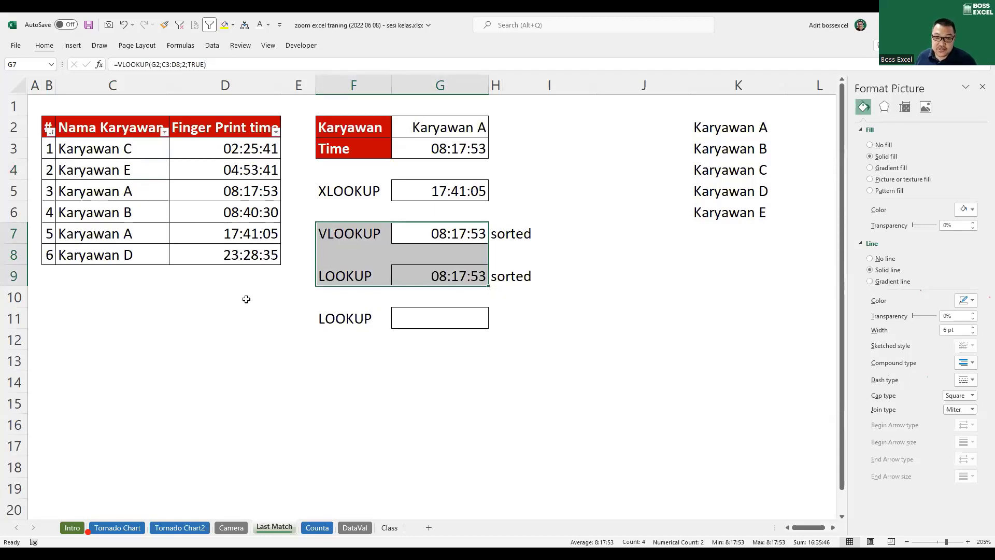
{"action": "left_click", "coordinate": [399, 325]}
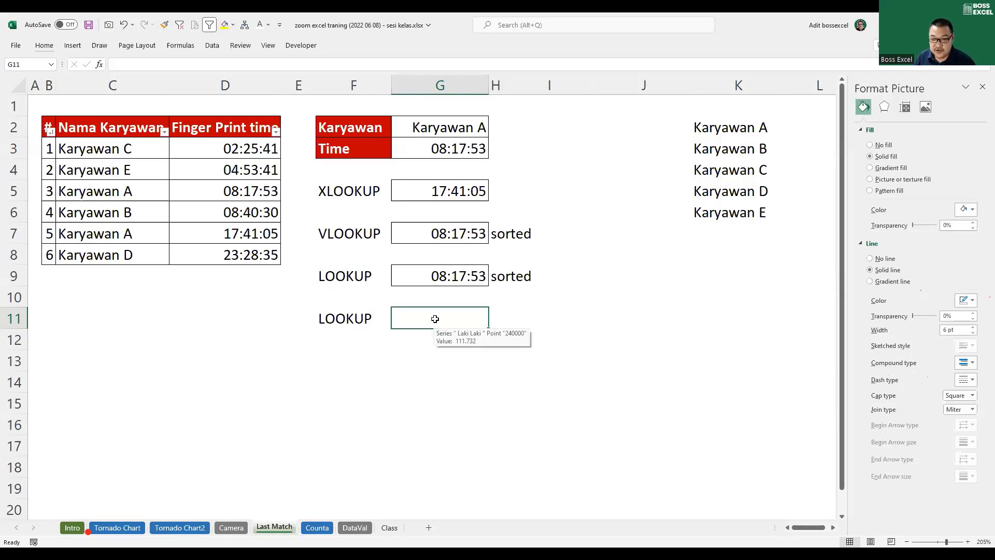
{"action": "type", "text": "="}
{"action": "left_click", "coordinate": [455, 130]}
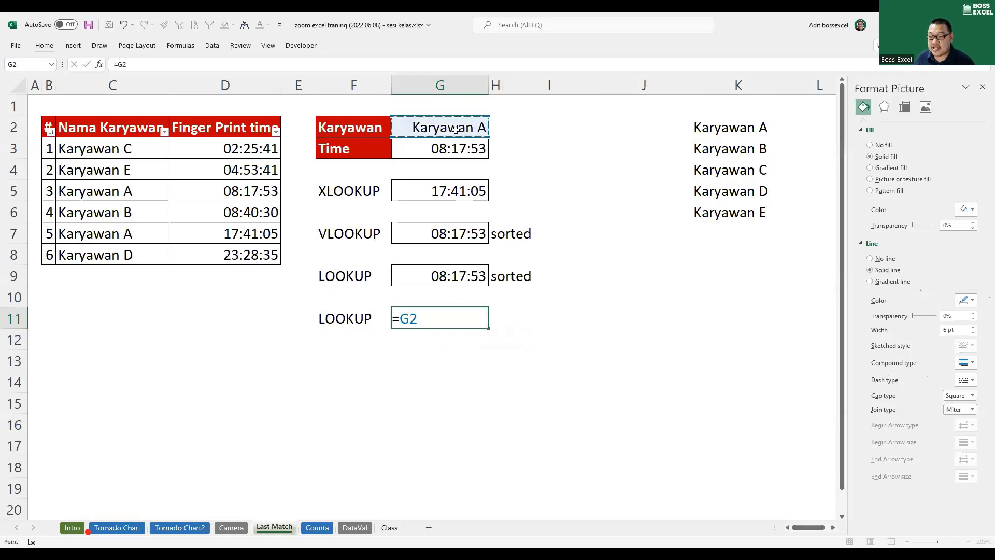
{"action": "type", "text": "="}
{"action": "left_click", "coordinate": [131, 144]}
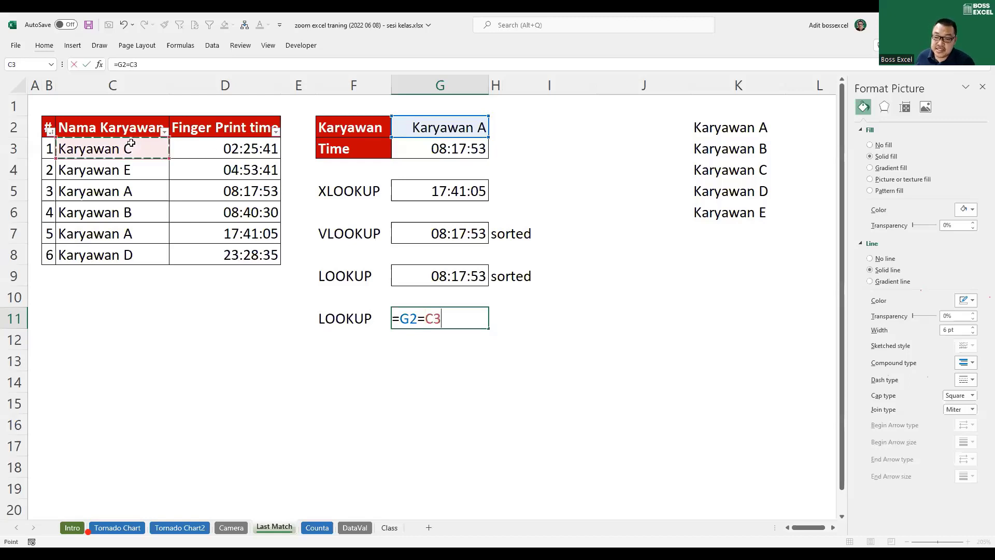
{"action": "left_click", "coordinate": [417, 317]}
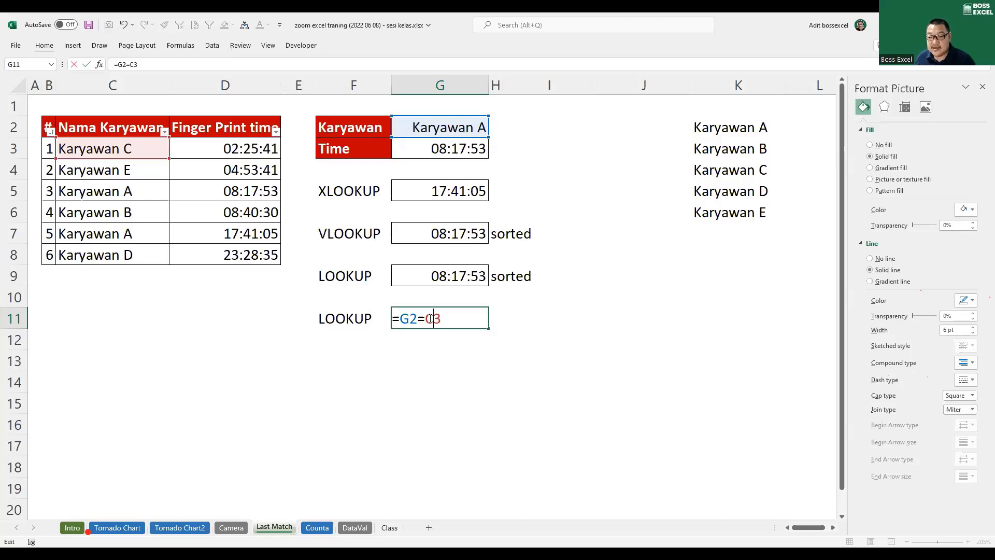
{"action": "key", "text": "Escape"}
- Enter the formula =G2=C3:C8 in G11 to compare the selected employee with every name in the table
{"action": "type", "text": "="}
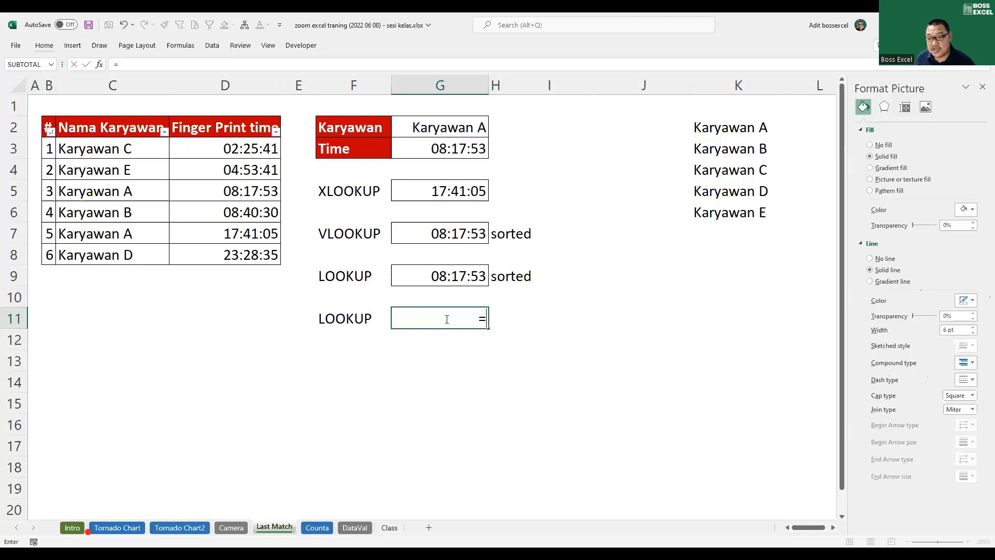
{"action": "left_click", "coordinate": [460, 128]}
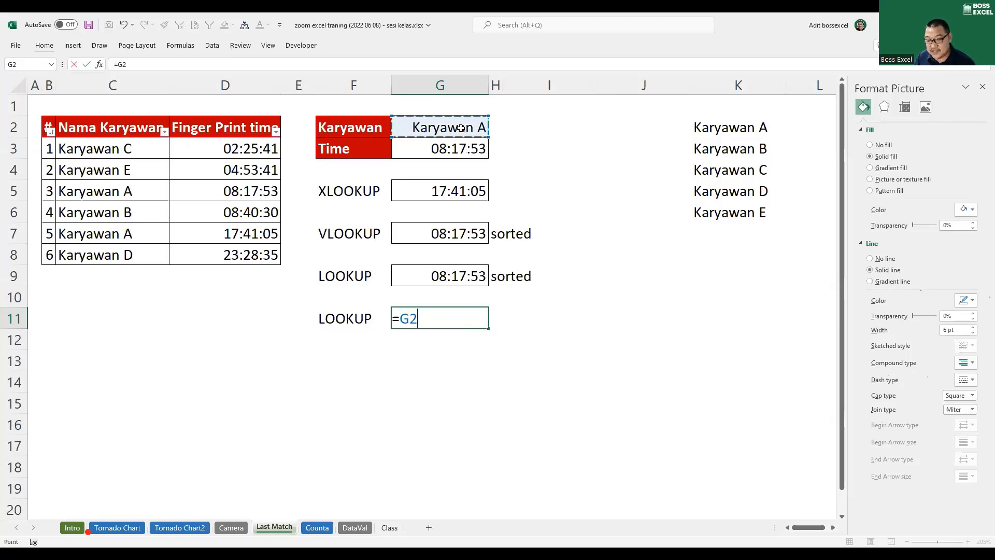
{"action": "type", "text": "="}
{"action": "left_click_drag", "start_coordinate": [150, 157], "coordinate": [144, 177]}
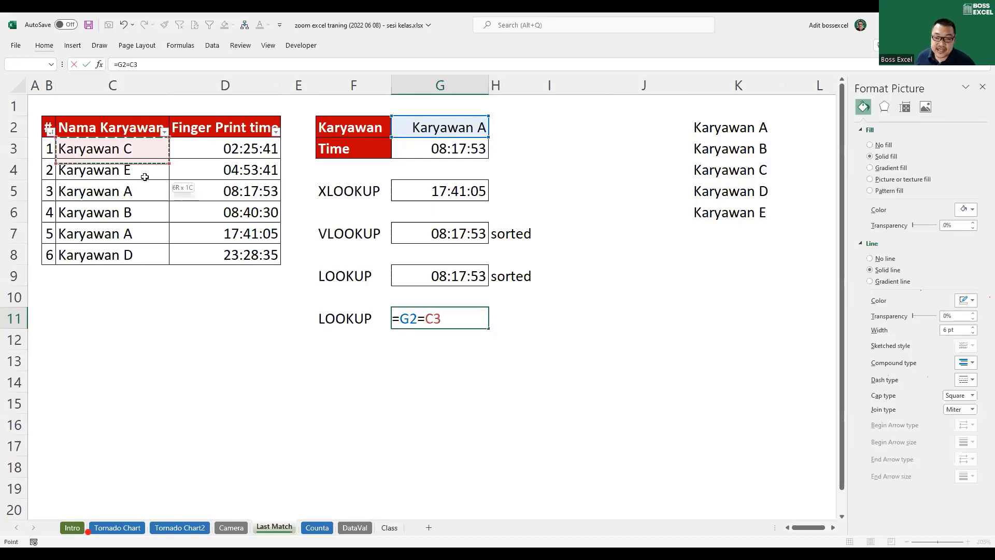
{"action": "left_click_drag", "start_coordinate": [142, 253], "coordinate": [141, 254]}
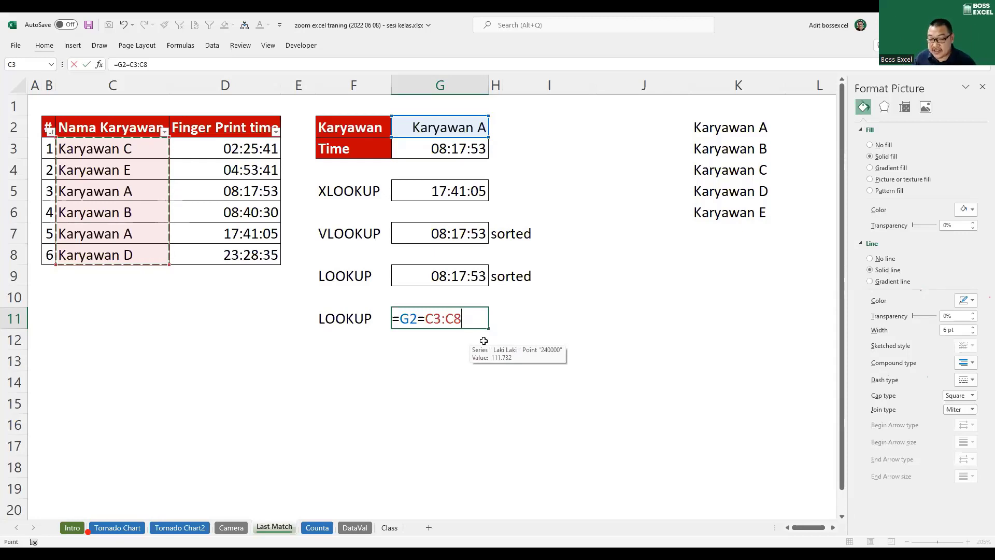
{"action": "key", "text": "Return"}
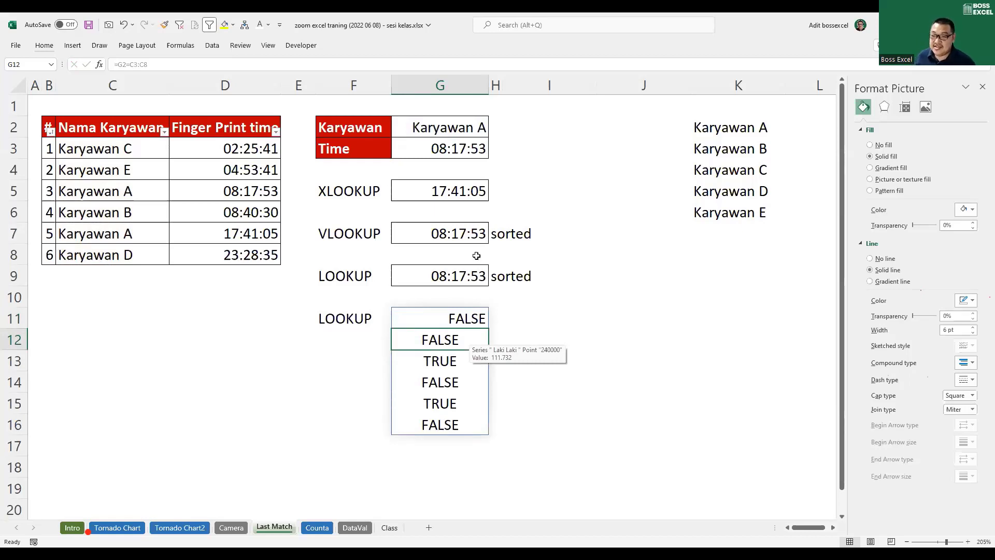
- Compare the selected employee in G2 with the first three table names and trace each pair to its comparison result below G11
{"action": "left_click", "coordinate": [459, 126]}
{"action": "left_click", "coordinate": [153, 152], "text": "ctrl"}
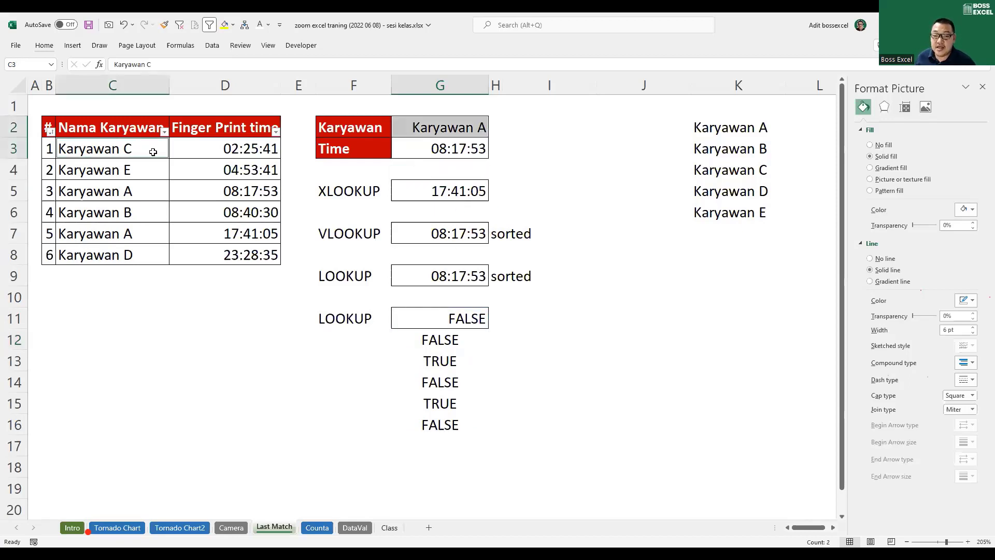
{"action": "left_click", "coordinate": [423, 320]}
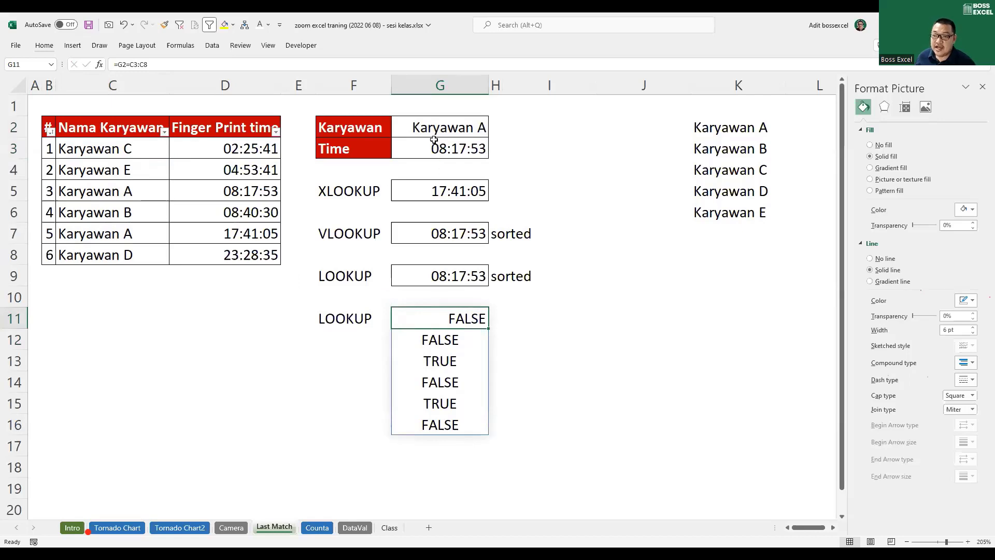
{"action": "left_click", "coordinate": [434, 129]}
{"action": "left_click", "coordinate": [120, 175], "text": "ctrl"}
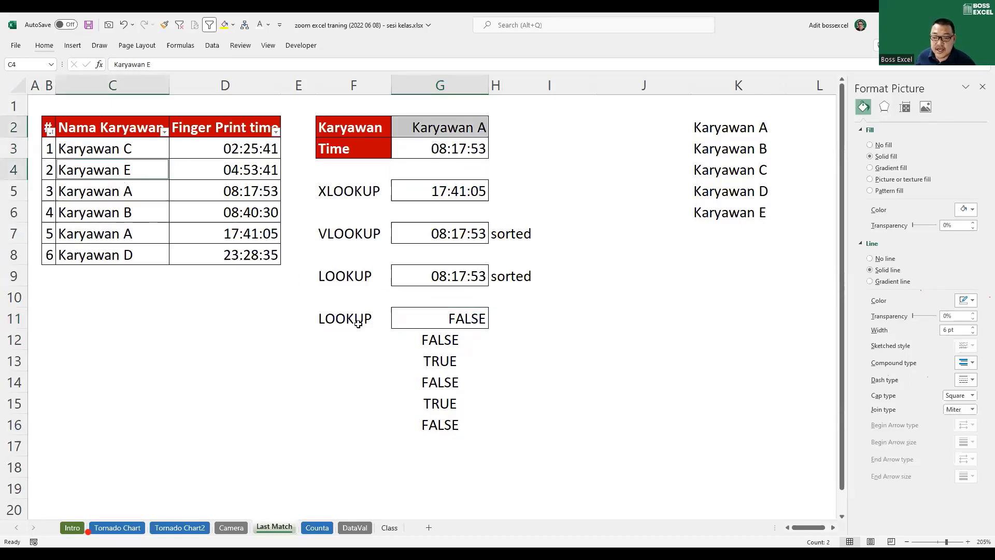
{"action": "left_click", "coordinate": [427, 336]}
{"action": "left_click", "coordinate": [443, 127]}
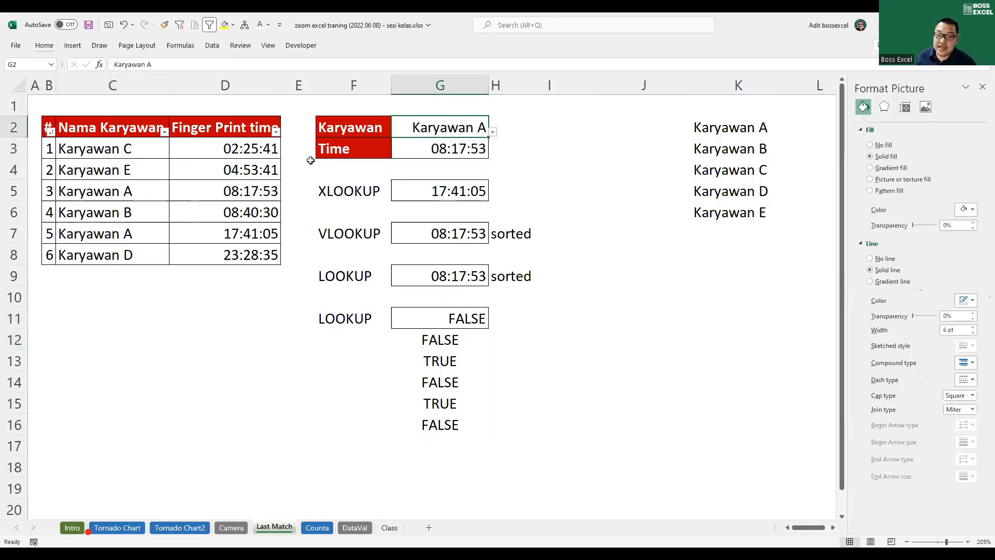
{"action": "left_click", "coordinate": [109, 196], "text": "ctrl"}
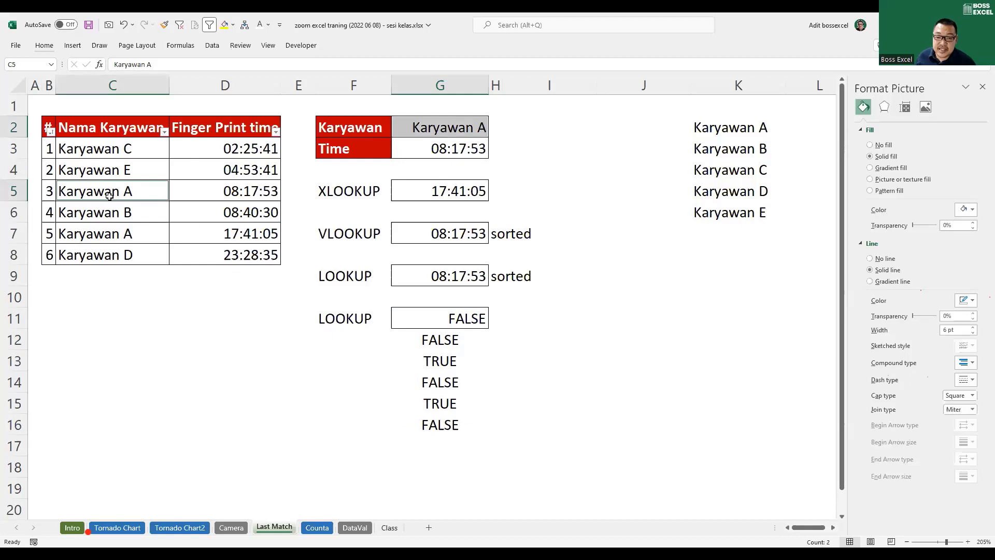
{"action": "left_click", "coordinate": [443, 361]}
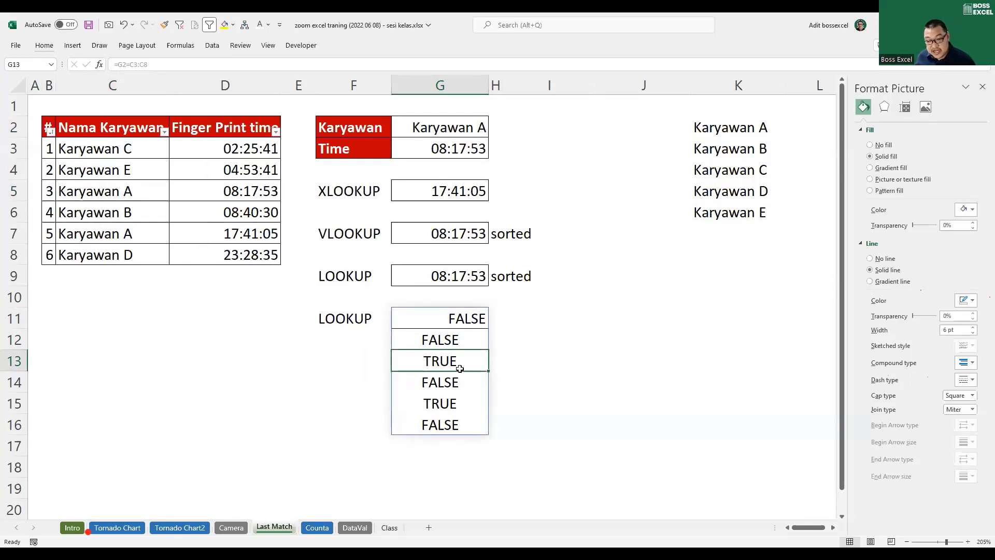
- Undo the spilled comparison and start a new G11 formula comparing G2 with C3:C8
{"action": "key", "text": "ctrl+z"}
{"action": "type", "text": "="}
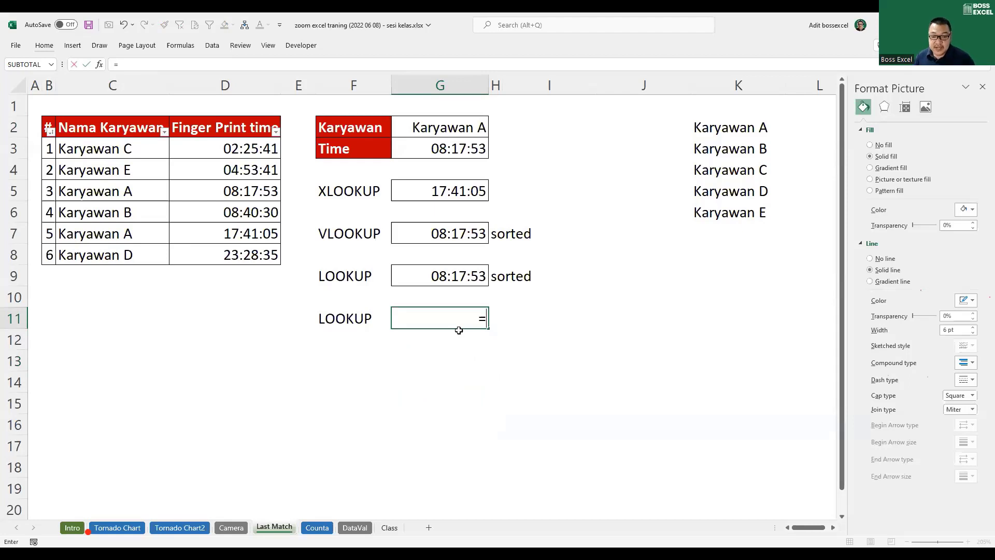
{"action": "left_click", "coordinate": [467, 129]}
{"action": "type", "text": "="}
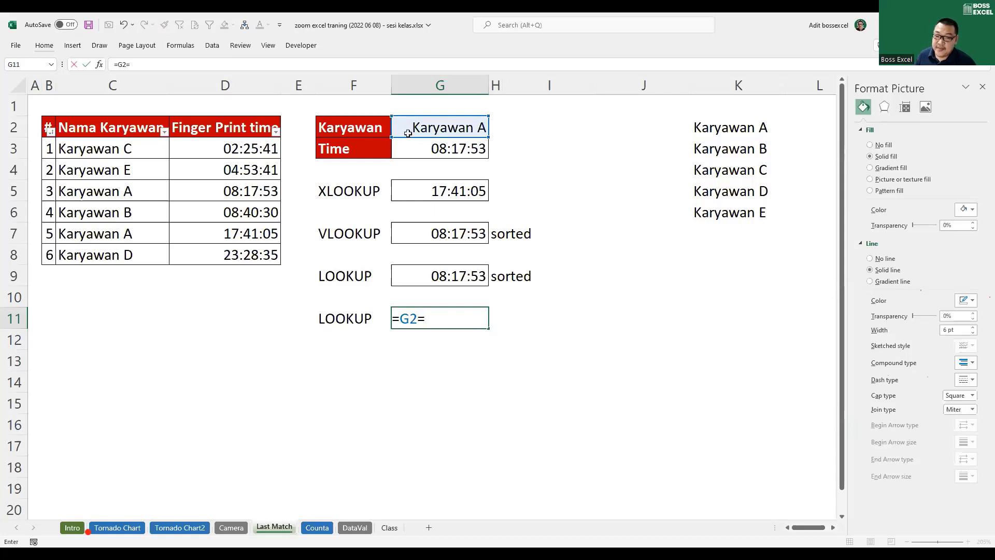
{"action": "left_click_drag", "start_coordinate": [113, 147], "coordinate": [106, 254]}
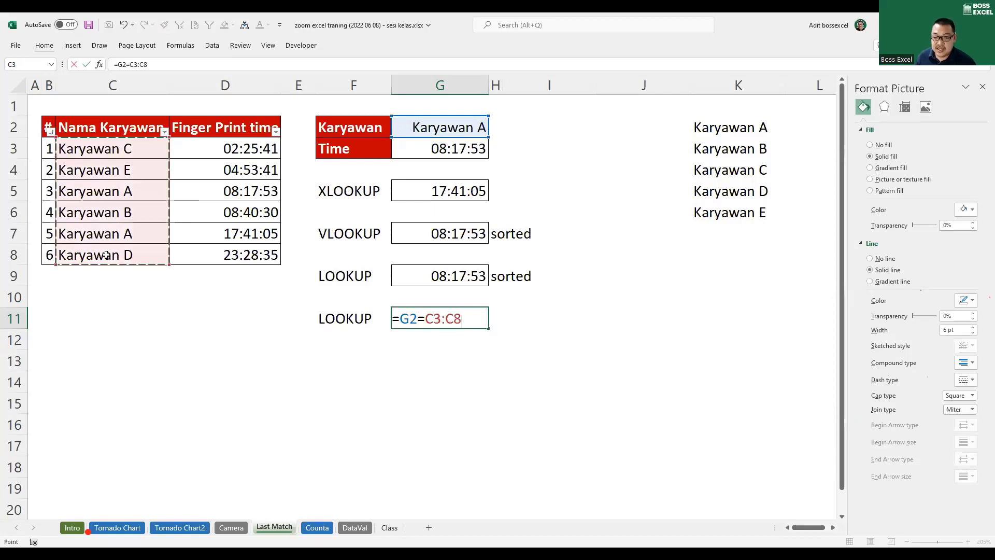
- Evaluate the G2=C3:C8 comparison inside the G11 formula to inspect its array, and restore the expression
{"action": "left_click_drag", "start_coordinate": [401, 319], "coordinate": [470, 319]}
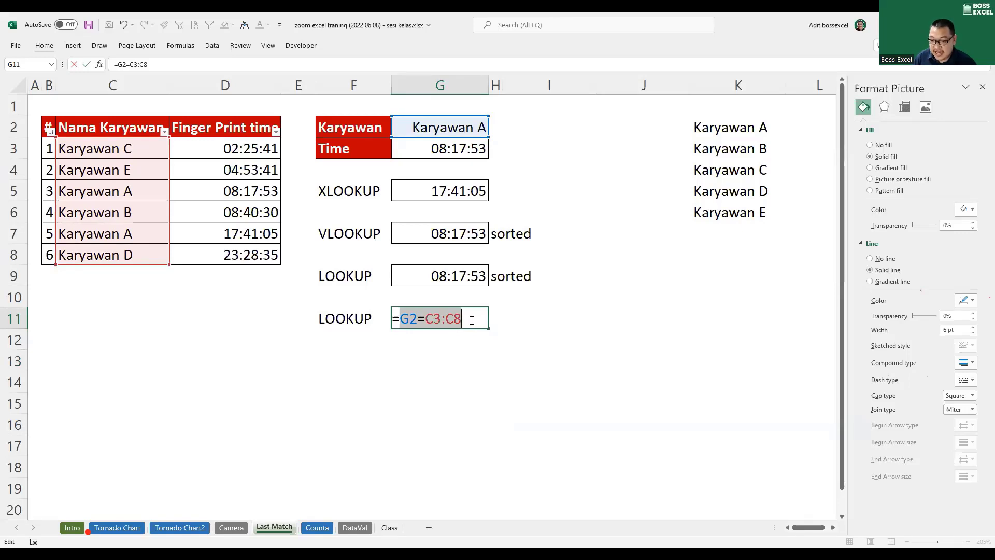
{"action": "key", "text": "F9"}
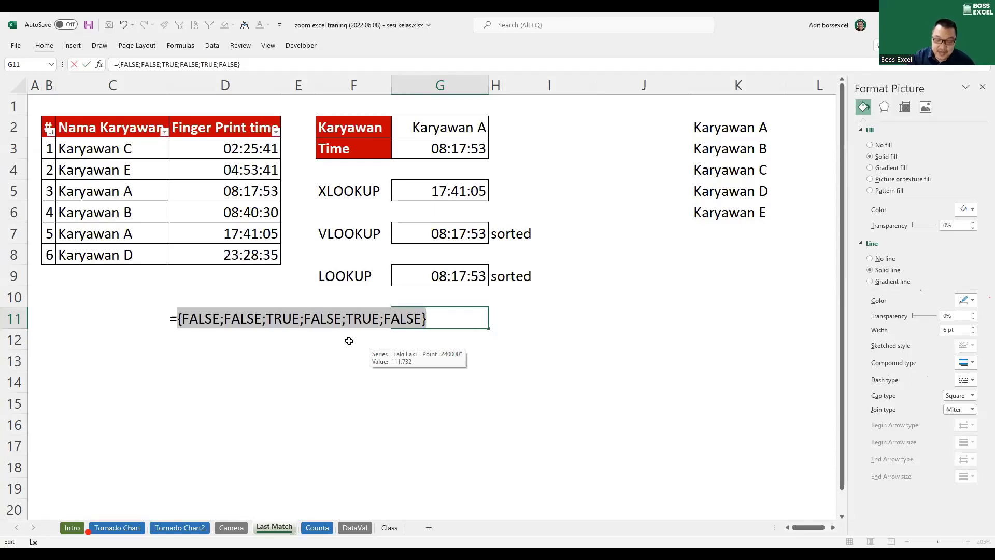
{"action": "key", "text": "ctrl+z"}
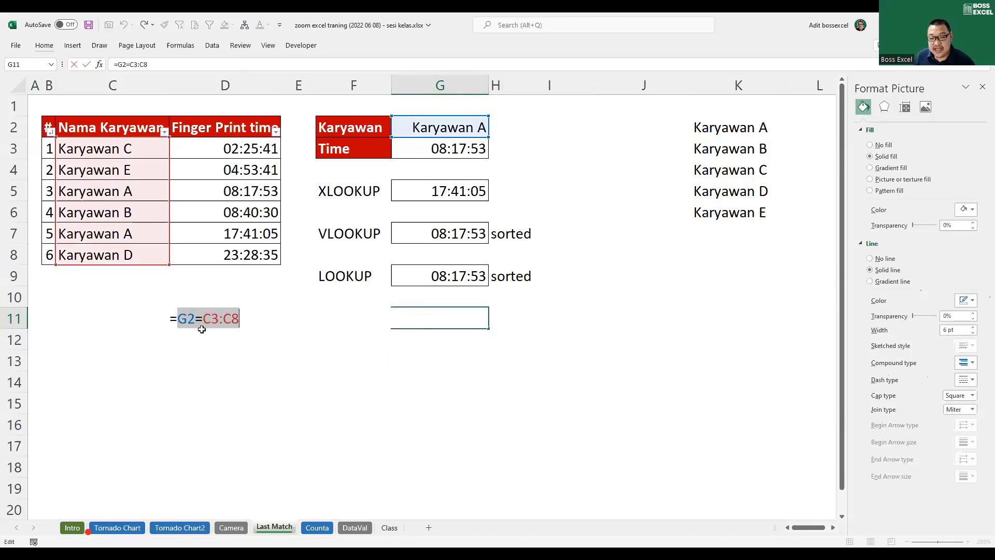
- Change the G11 formula to =1/(G2=C3:C8), evaluate the expression in place to inspect its array, and restore it
{"action": "left_click", "coordinate": [178, 318]}
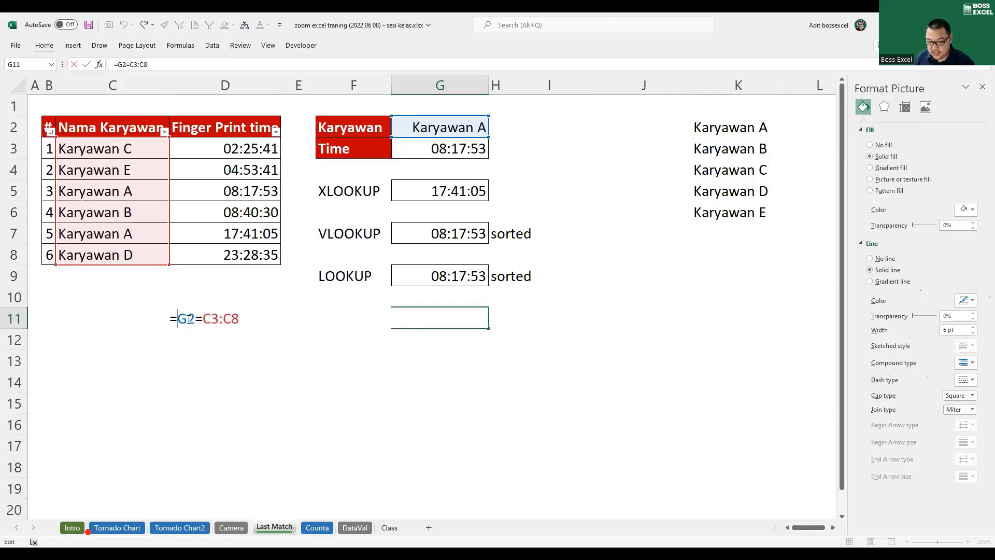
{"action": "type", "text": "1/("}
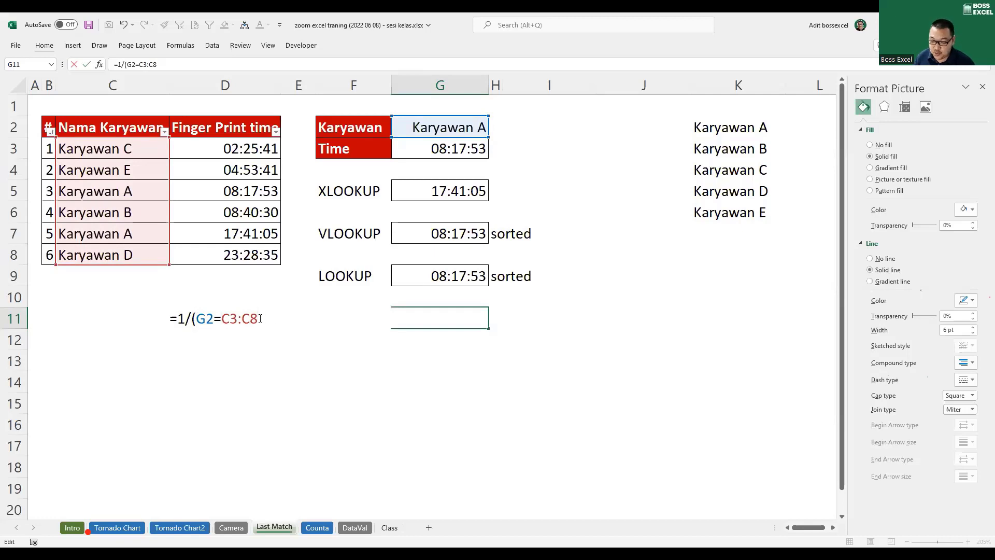
{"action": "type", "text": ")"}
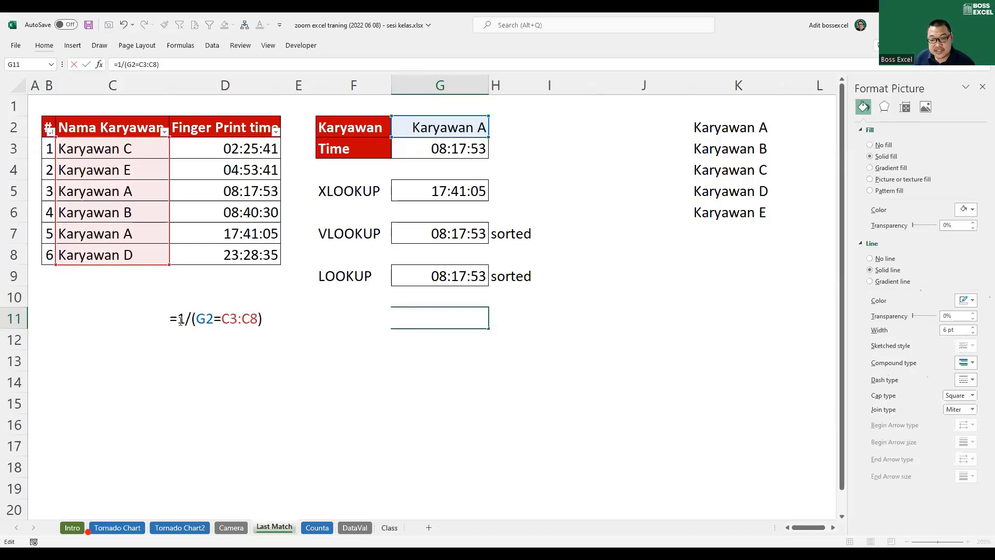
{"action": "left_click_drag", "start_coordinate": [180, 320], "coordinate": [263, 319]}
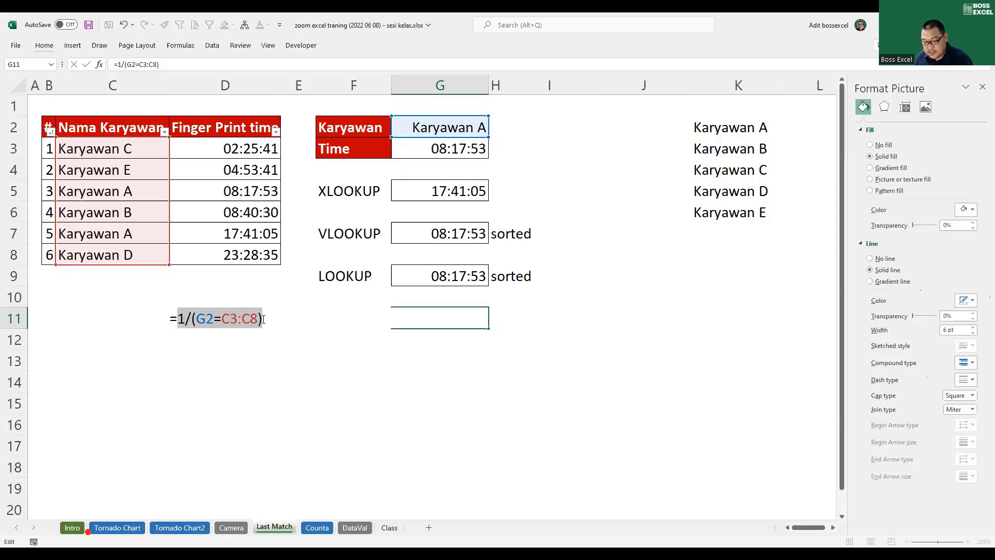
{"action": "key", "text": "F9"}
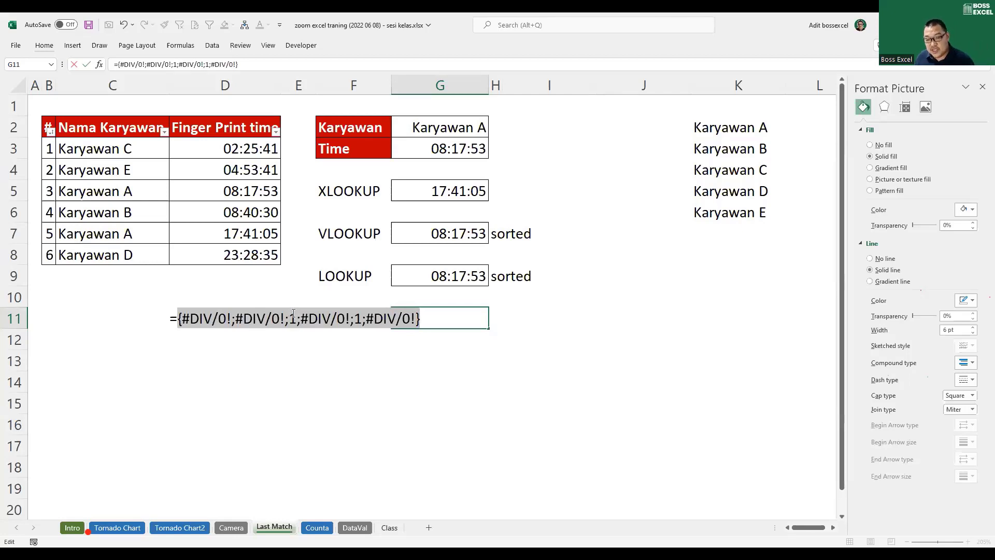
{"action": "key", "text": "ctrl+z"}
- Wrap the 1/(G2=C3:C8) expression in G11 in a LOOKUP function with 2 as the lookup value
{"action": "left_click", "coordinate": [180, 325]}
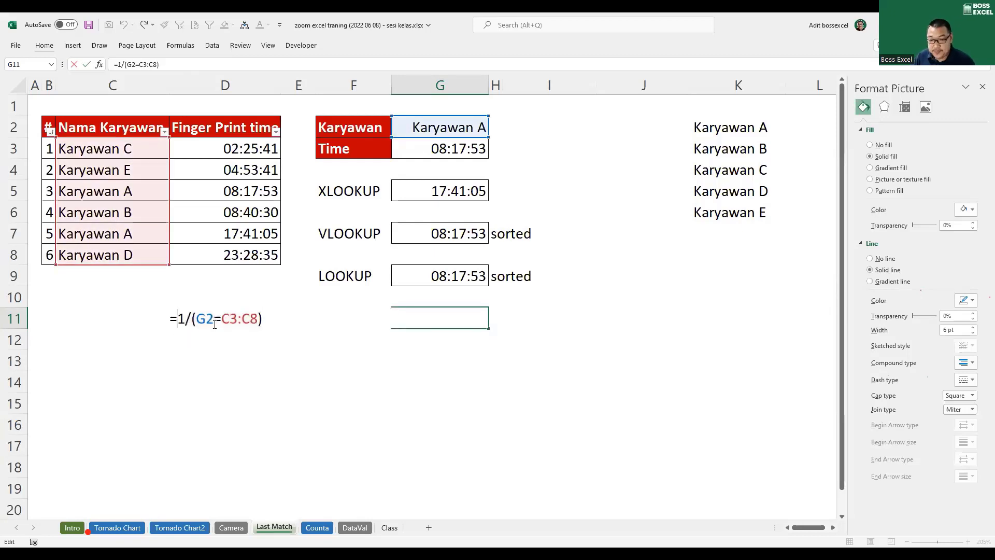
{"action": "type", "text": "lookup"}
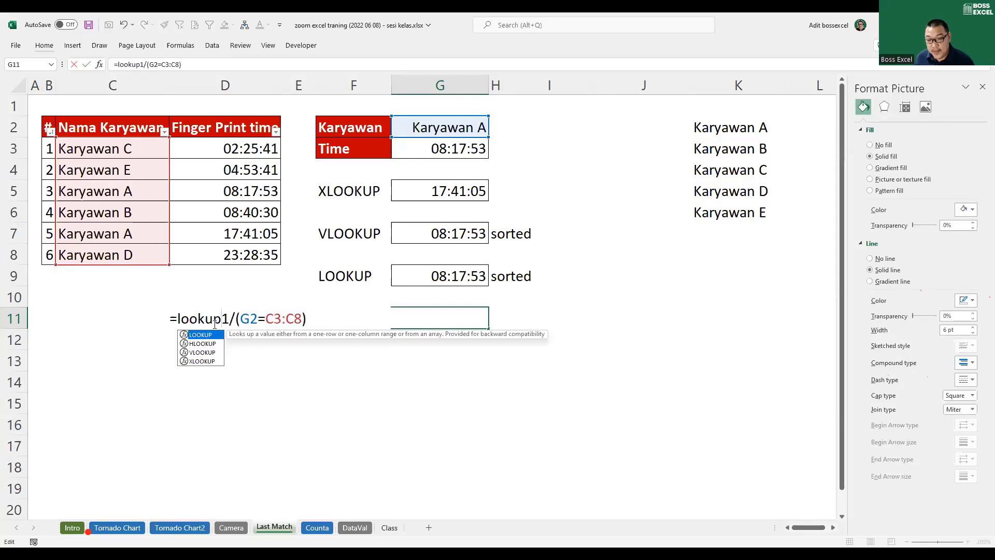
{"action": "key", "text": "Tab"}
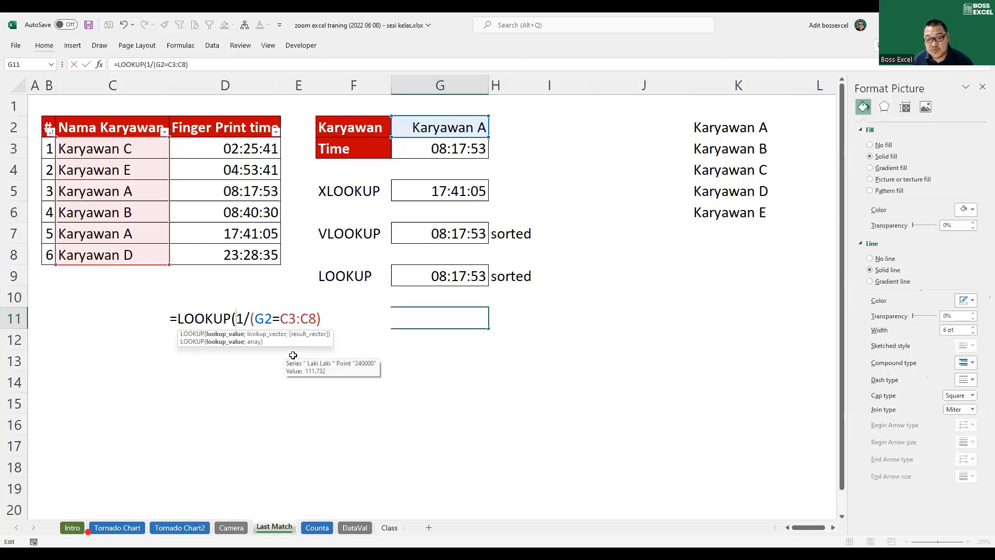
{"action": "type", "text": "2;"}
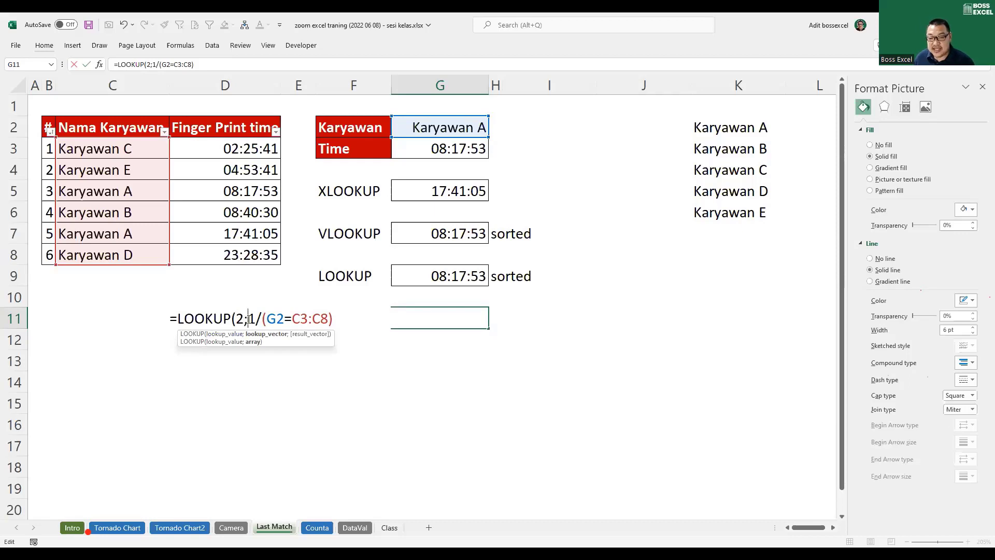
- Evaluate the 1/(G2=C3:C8) lookup vector in place to inspect its array, and restore the expression
{"action": "left_click_drag", "start_coordinate": [248, 317], "coordinate": [336, 317]}
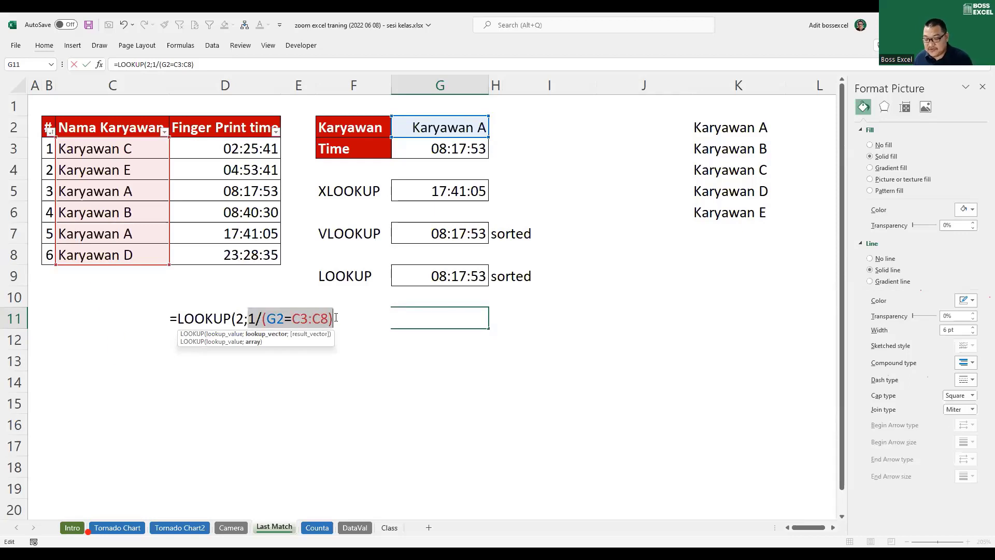
{"action": "key", "text": "F9"}
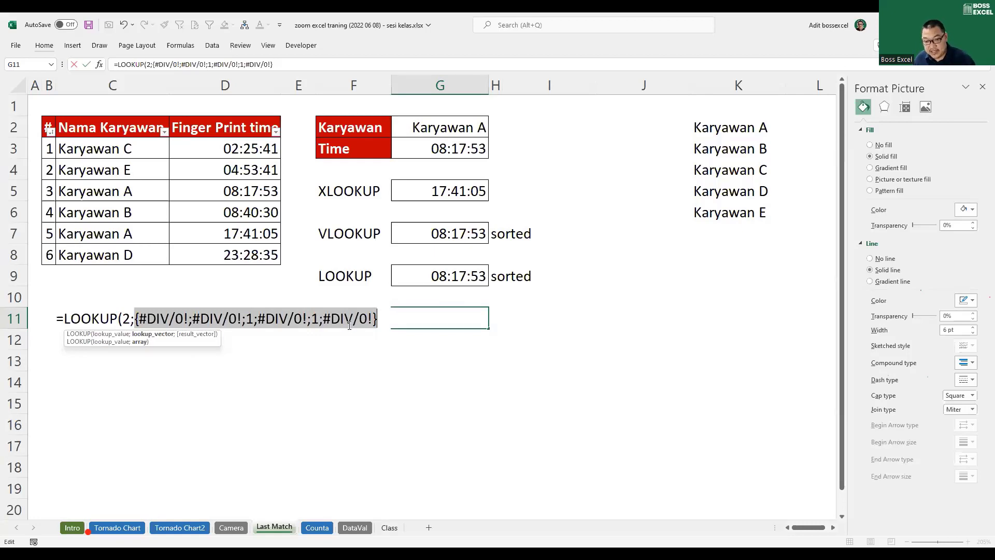
{"action": "key", "text": "ctrl+z"}
- Add D3:D8 as the result vector and complete the G11 formula as =LOOKUP(2;1/(G2=C3:C8);D3:D8)
{"action": "left_click", "coordinate": [224, 318]}
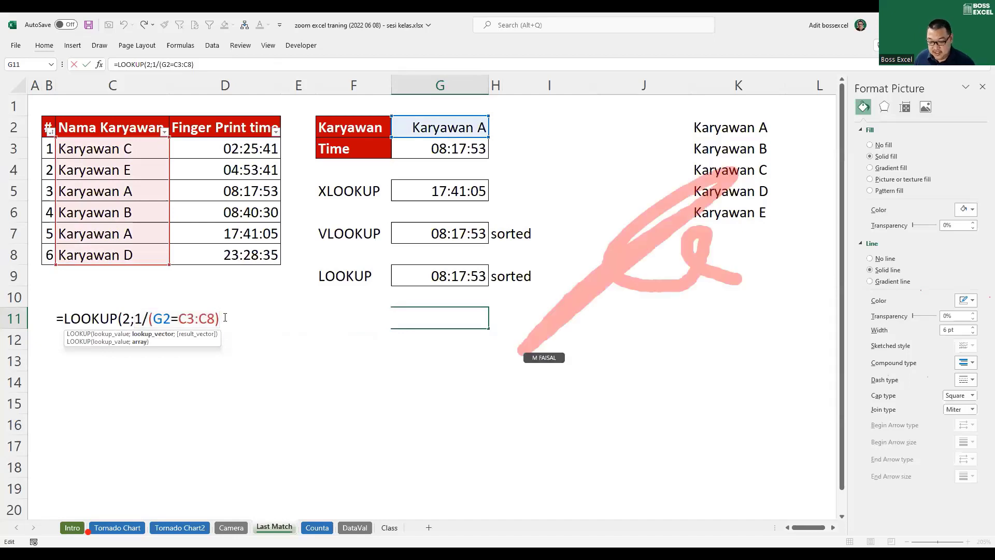
{"action": "type", "text": ";"}
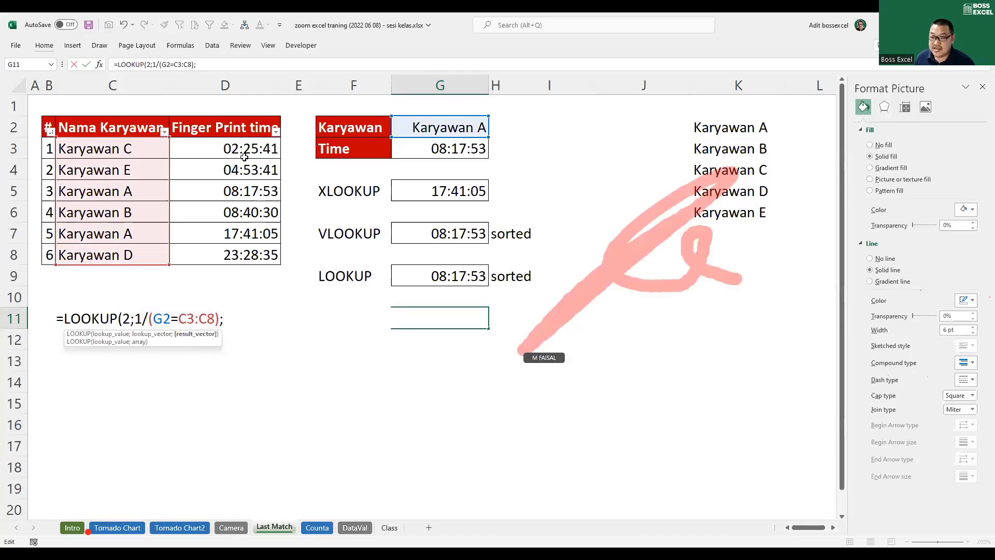
{"action": "left_click_drag", "start_coordinate": [243, 156], "coordinate": [241, 176]}
{"action": "left_click_drag", "start_coordinate": [240, 247], "coordinate": [239, 259]}
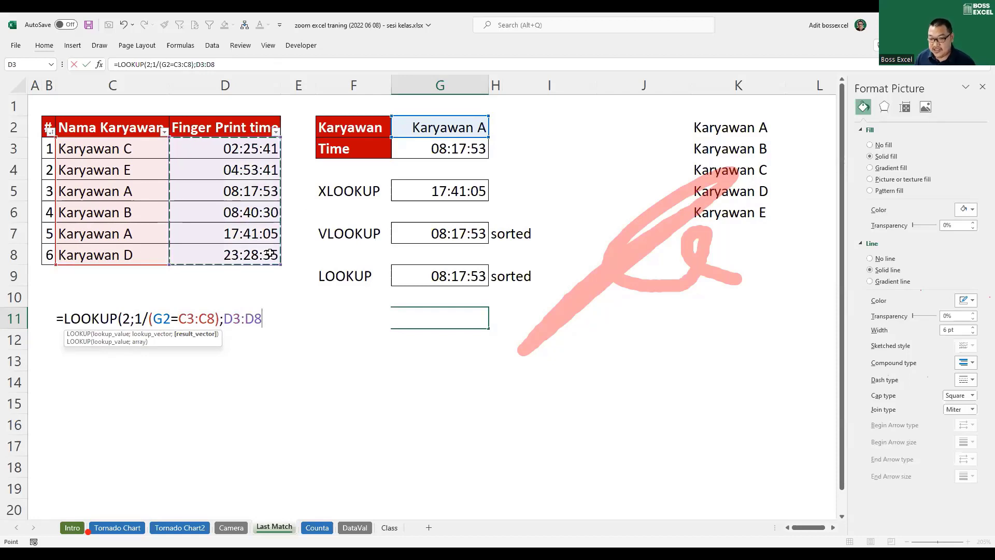
{"action": "type", "text": ")"}
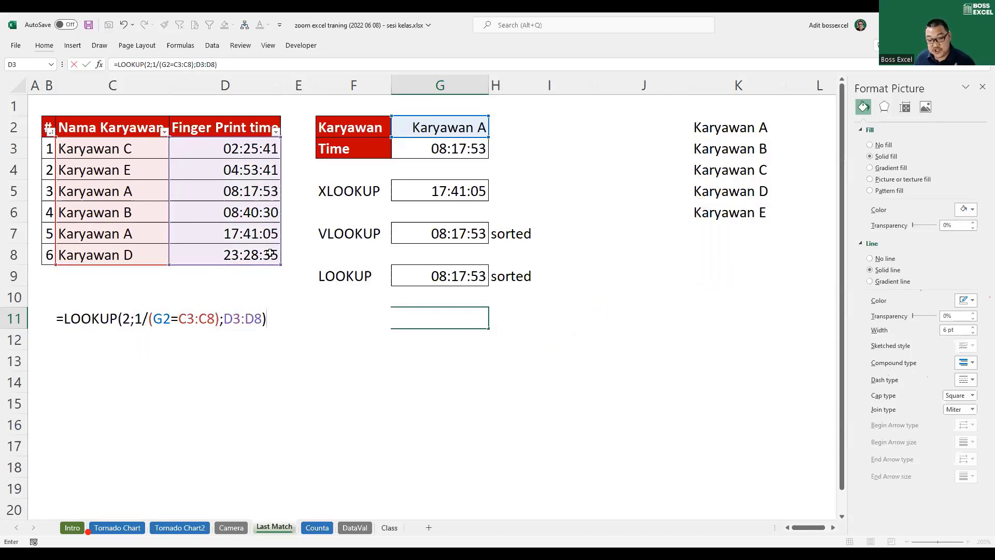
{"action": "key", "text": "Return"}
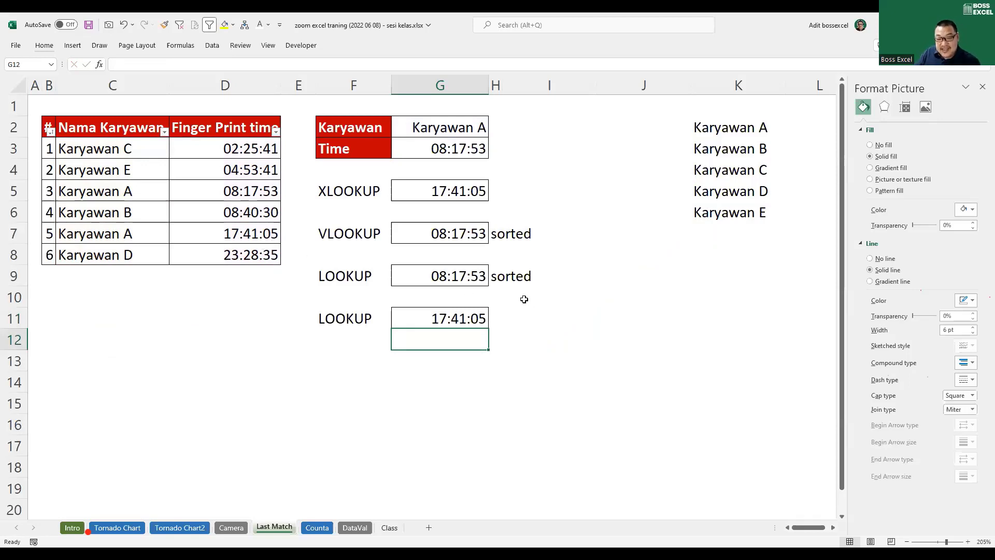
- Reopen the completed G11 LOOKUP formula, evaluate its lookup vector to compare it with D3:D8, and restore the formula
{"action": "double_click", "coordinate": [464, 320]}
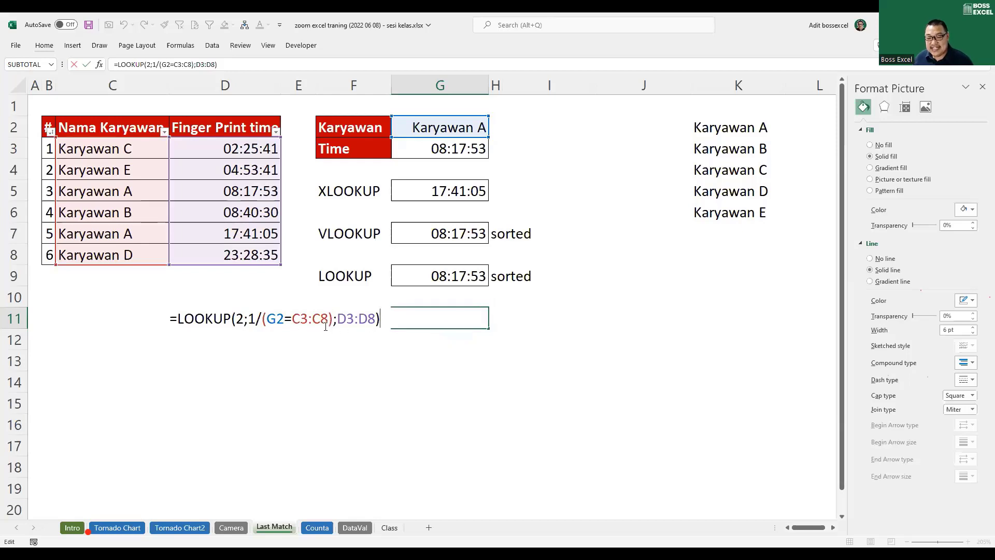
{"action": "left_click_drag", "start_coordinate": [248, 318], "coordinate": [333, 316]}
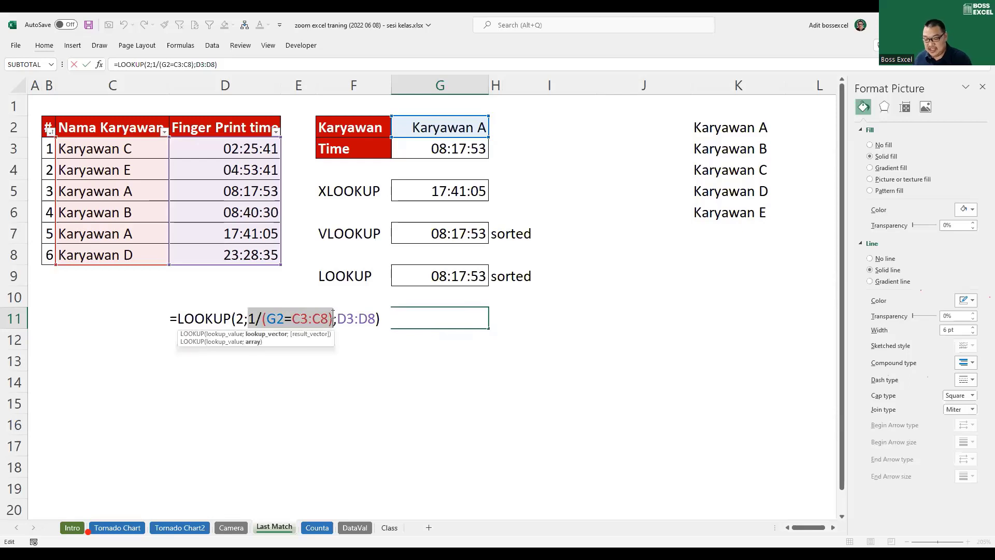
{"action": "key", "text": "F9"}
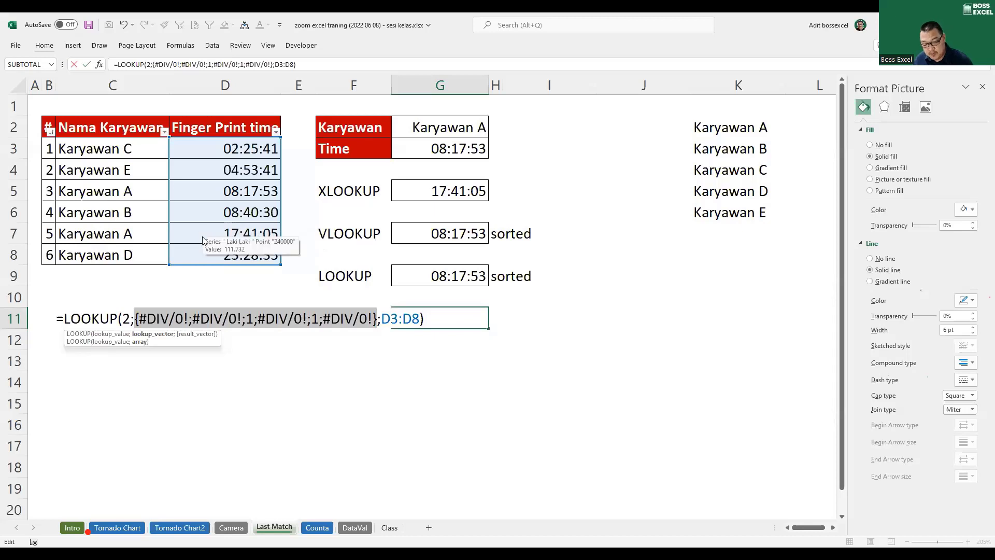
{"action": "key", "text": "ctrl+z"}
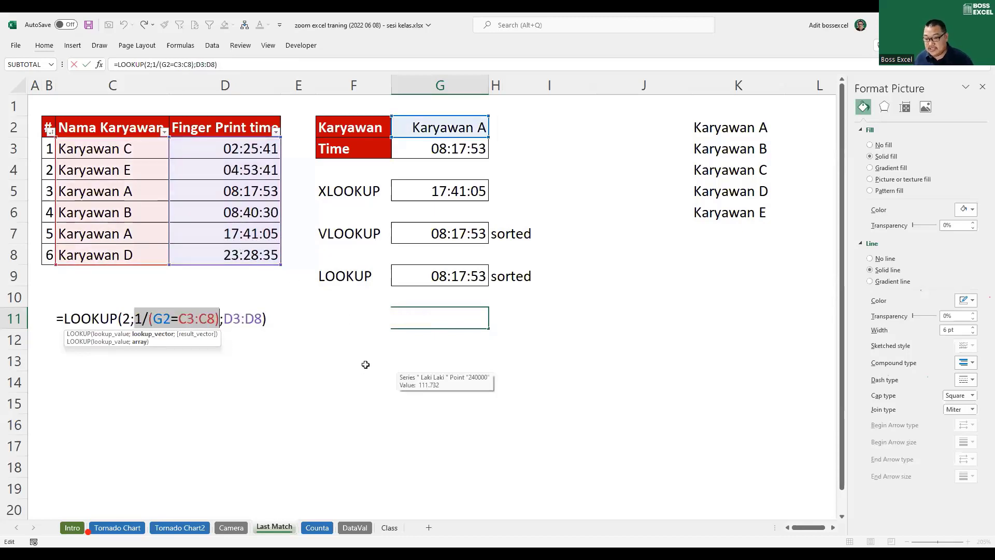
{"action": "key", "text": "Return"}
{"action": "left_click", "coordinate": [434, 366]}
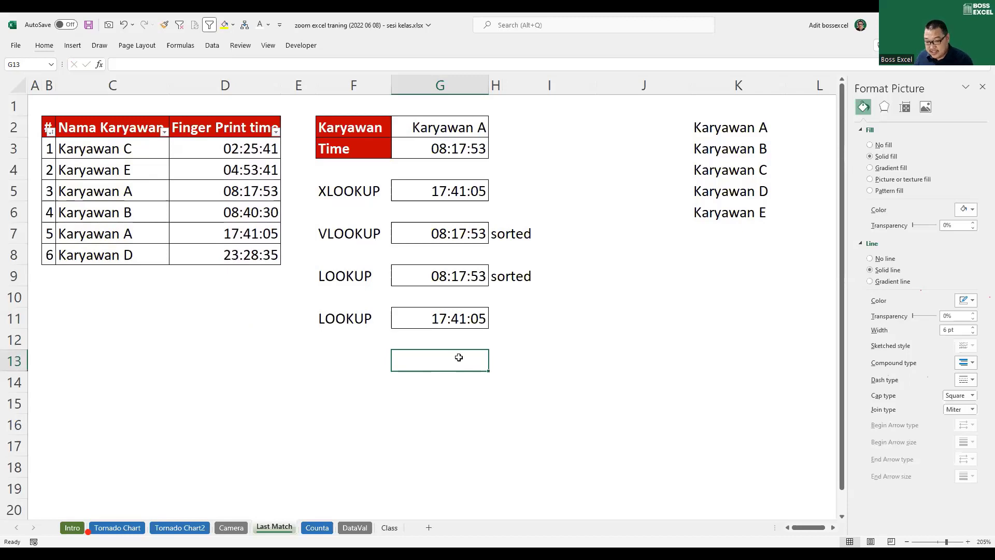
{"action": "left_click", "coordinate": [461, 319]}
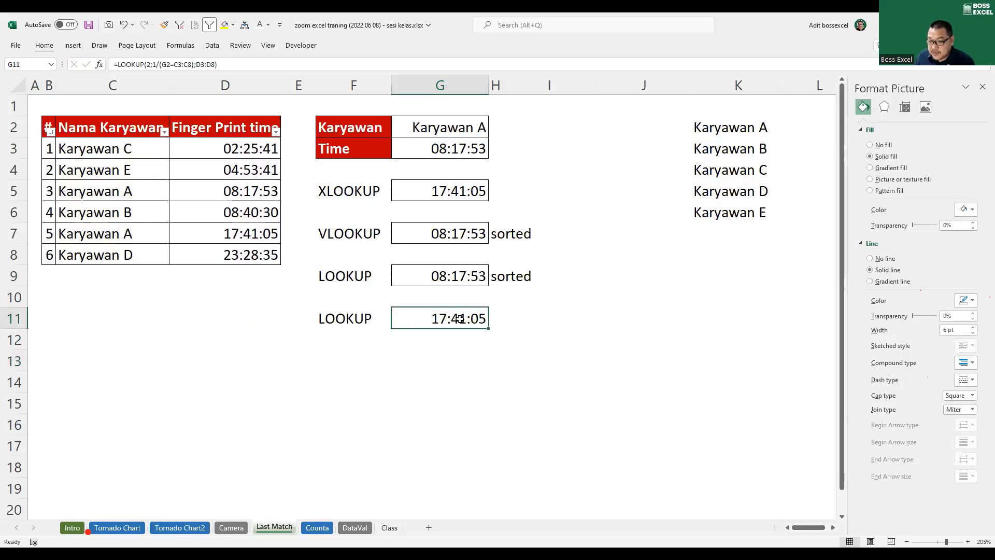